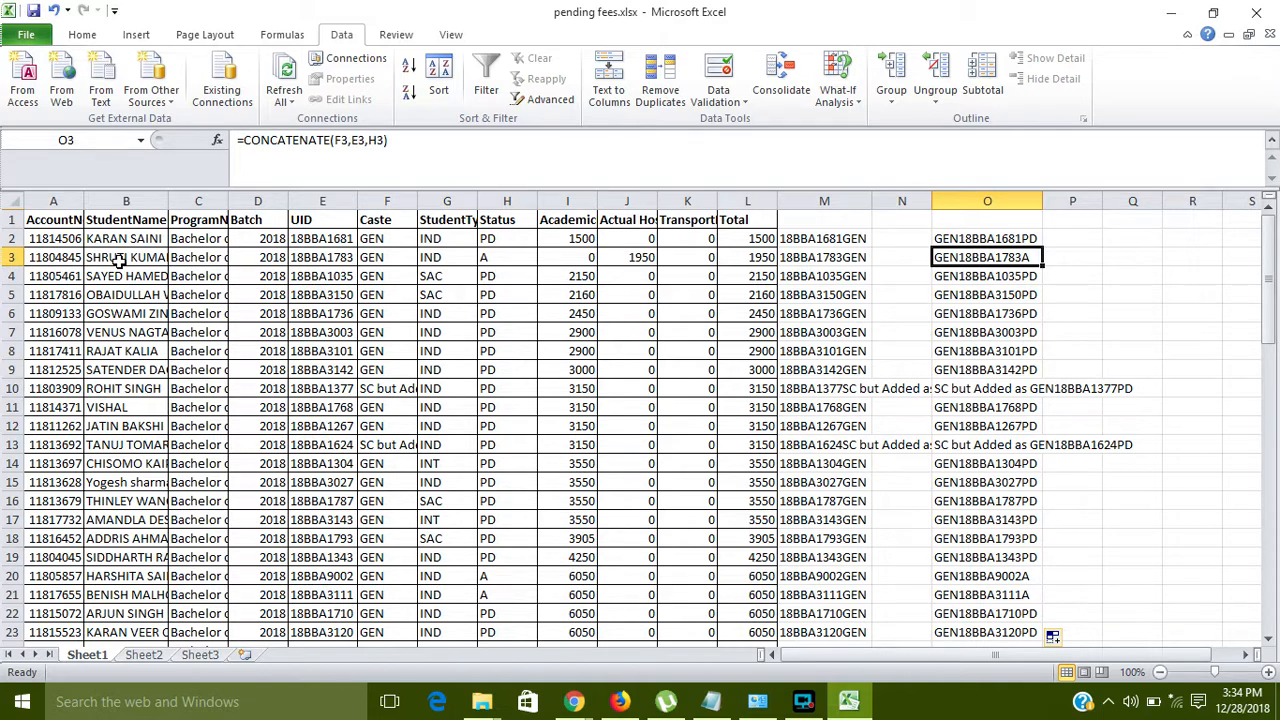
Step: Auto-fit the width of the StudentName column so the full names fit
double_click(170, 201)
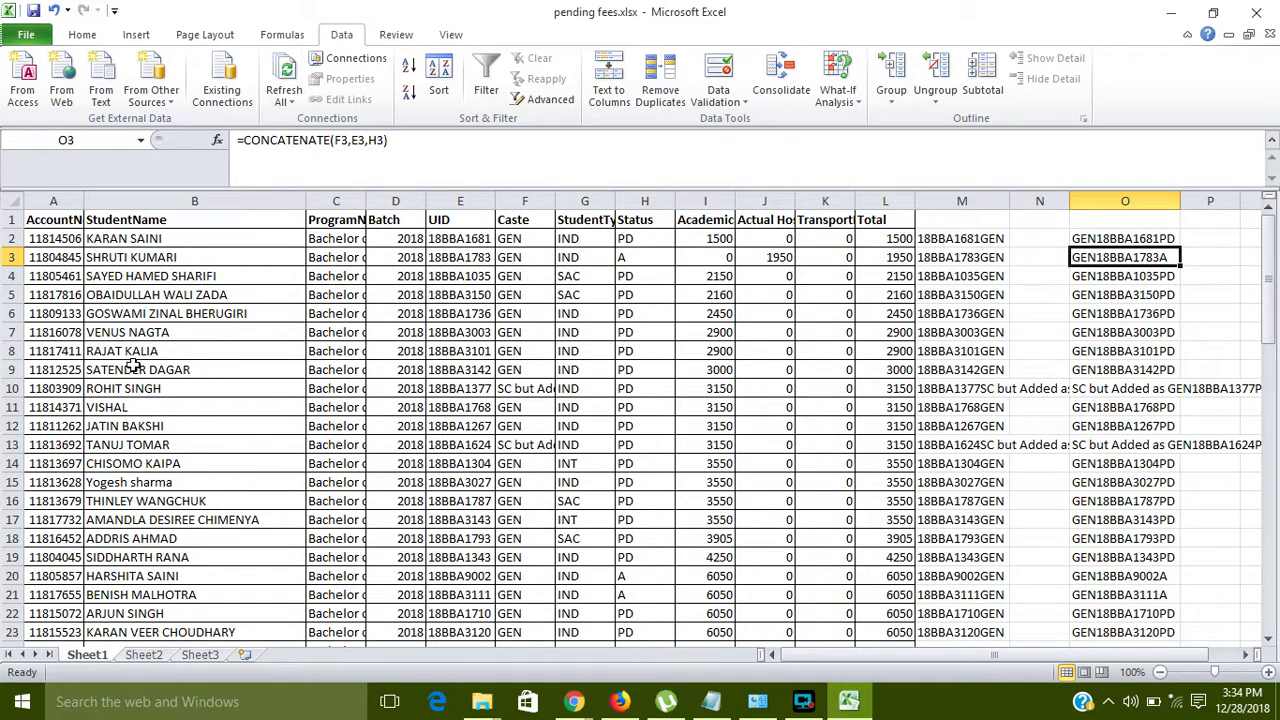
left_click(111, 243)
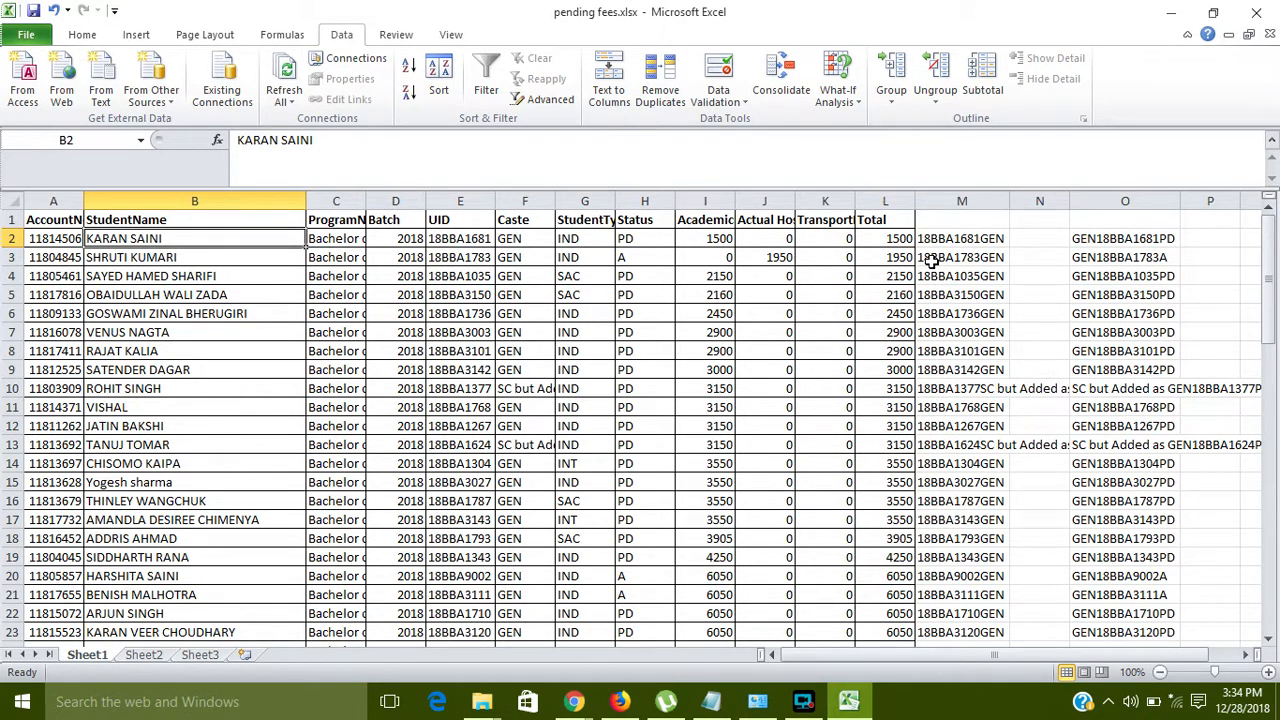
left_click(947, 198)
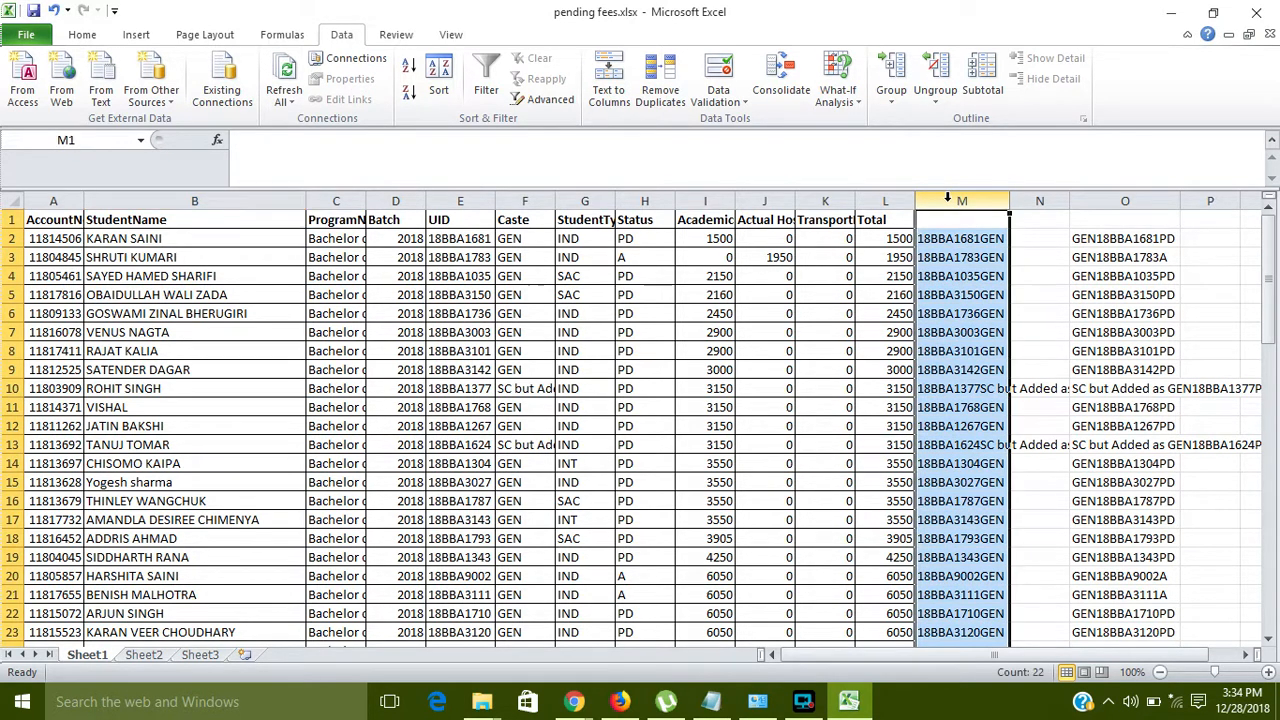
right_click(951, 203)
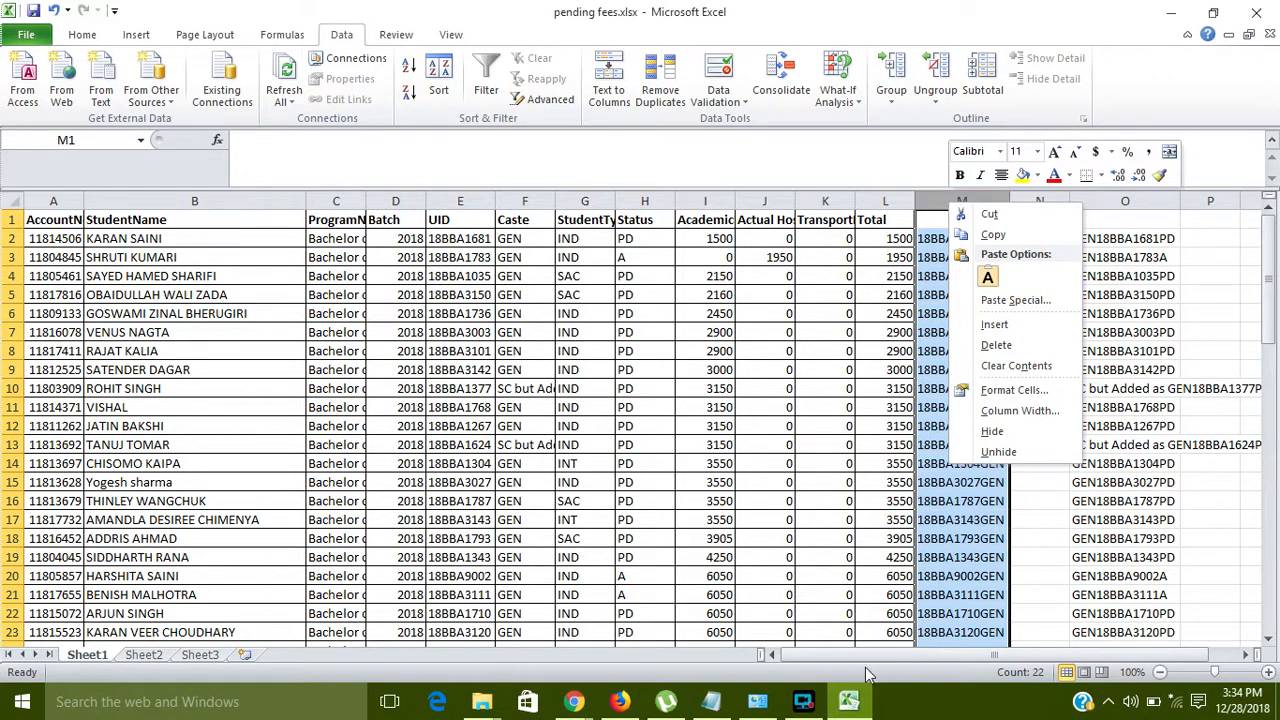
left_click(802, 704)
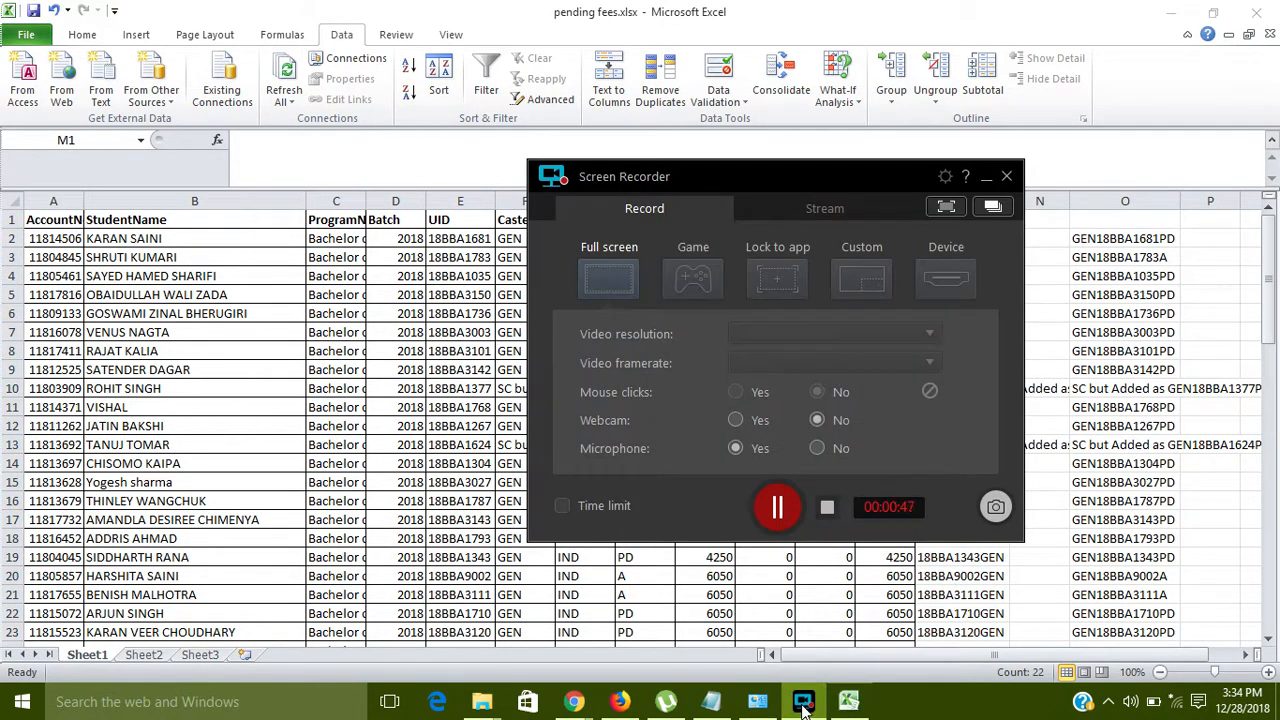
left_click(777, 510)
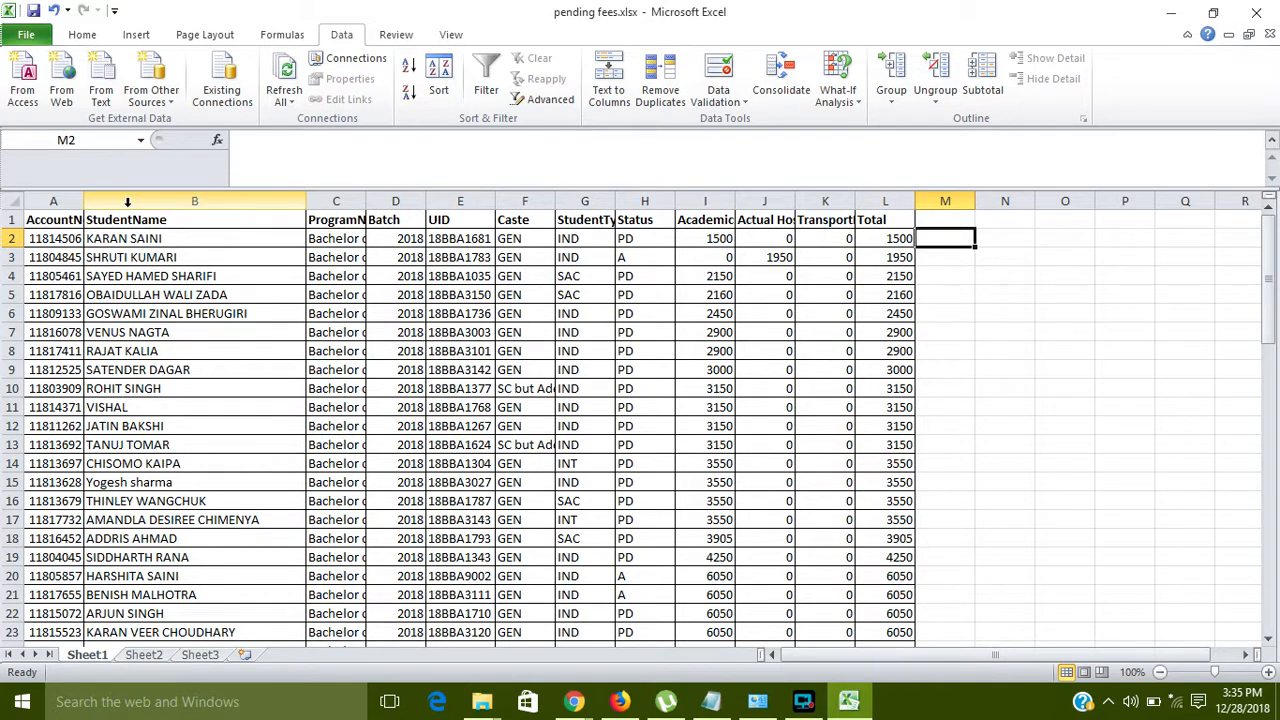
Step: Start Text to Columns on the StudentName column as Delimited data, with Space as the only delimiter
left_click(127, 202)
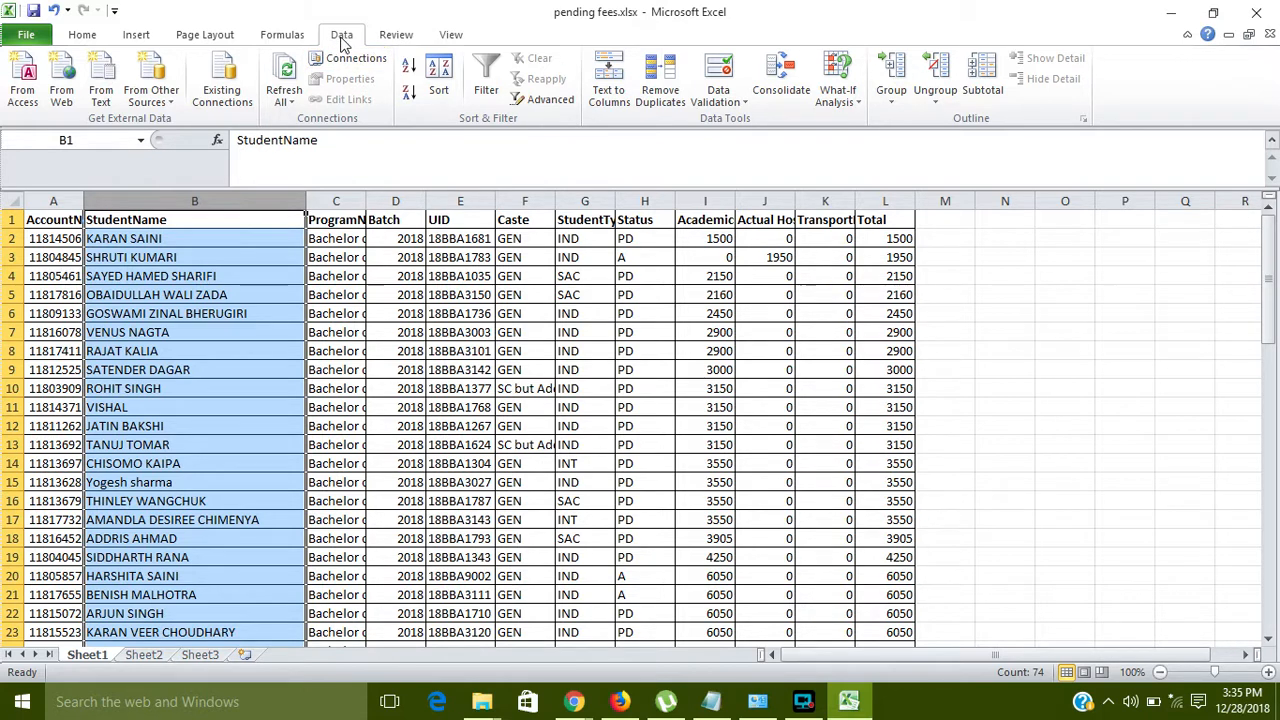
left_click(619, 106)
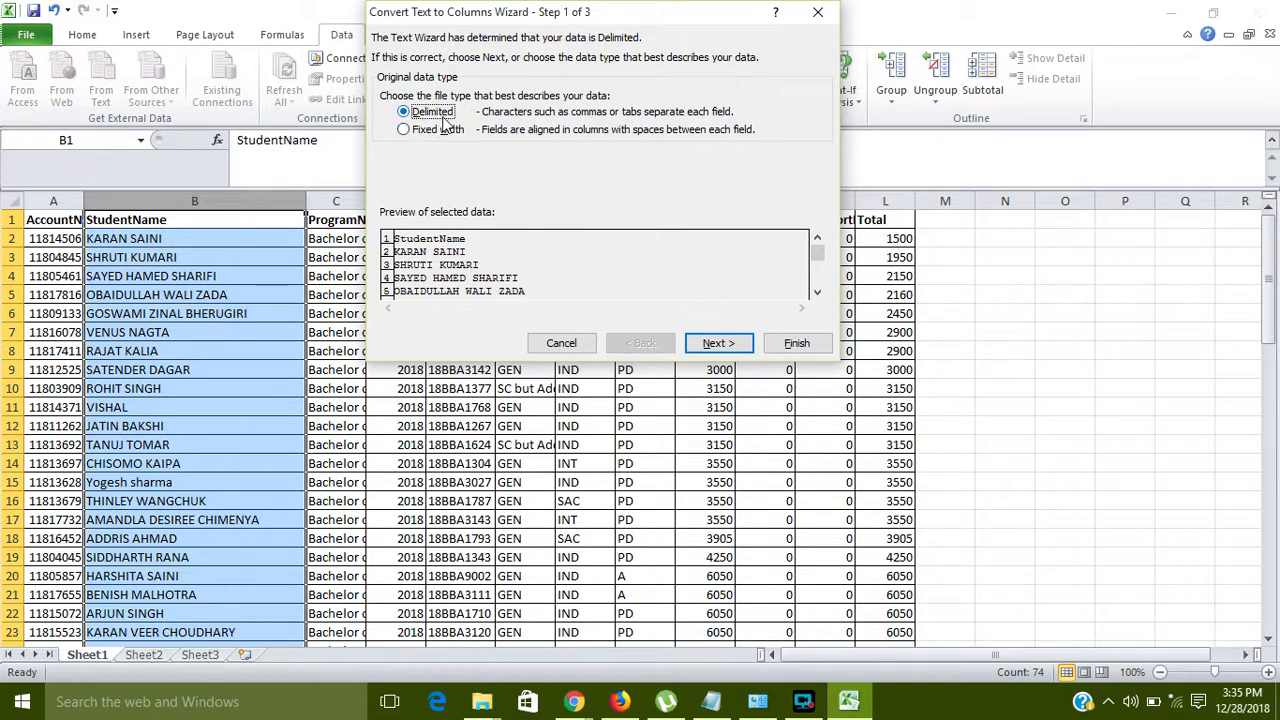
left_click(405, 134)
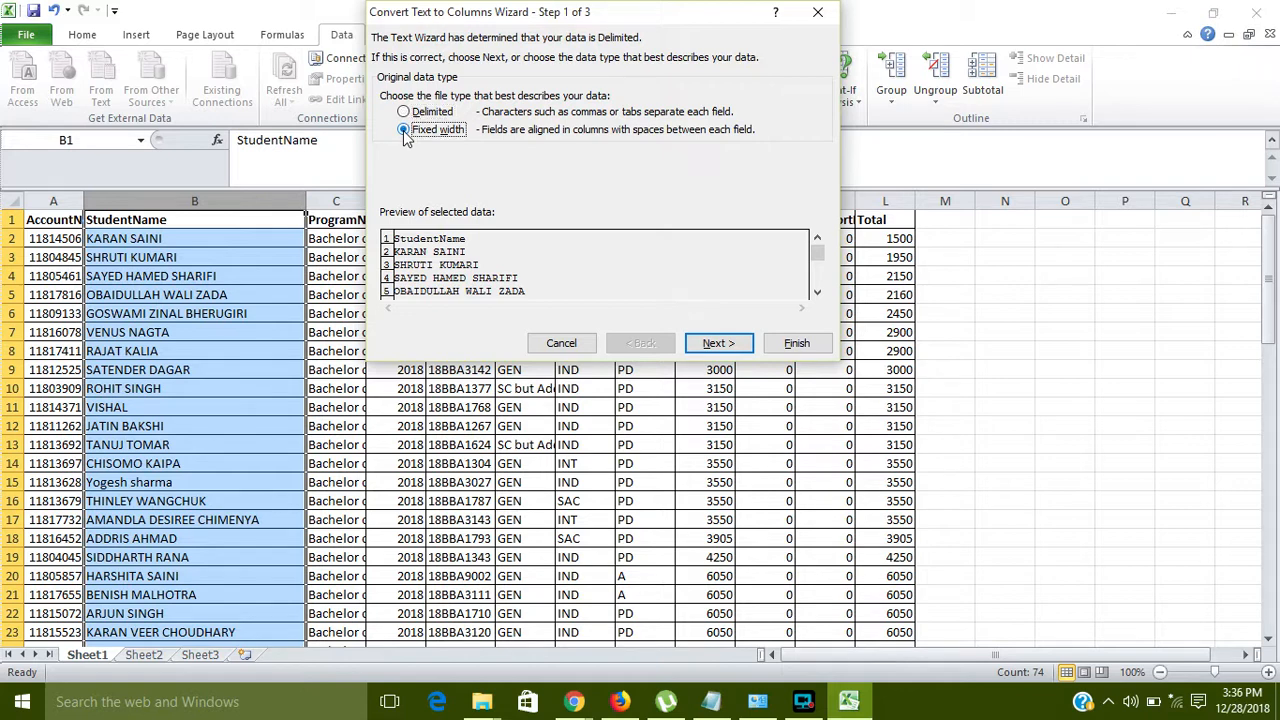
left_click(404, 112)
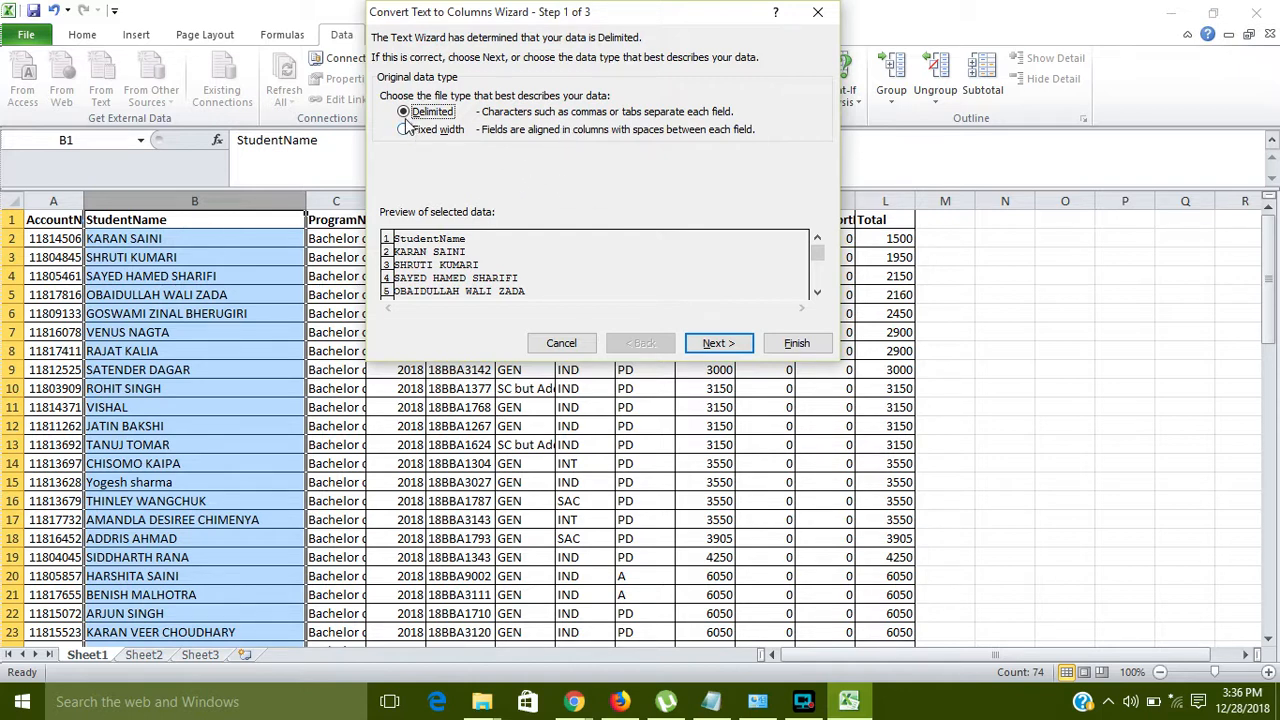
left_click(725, 344)
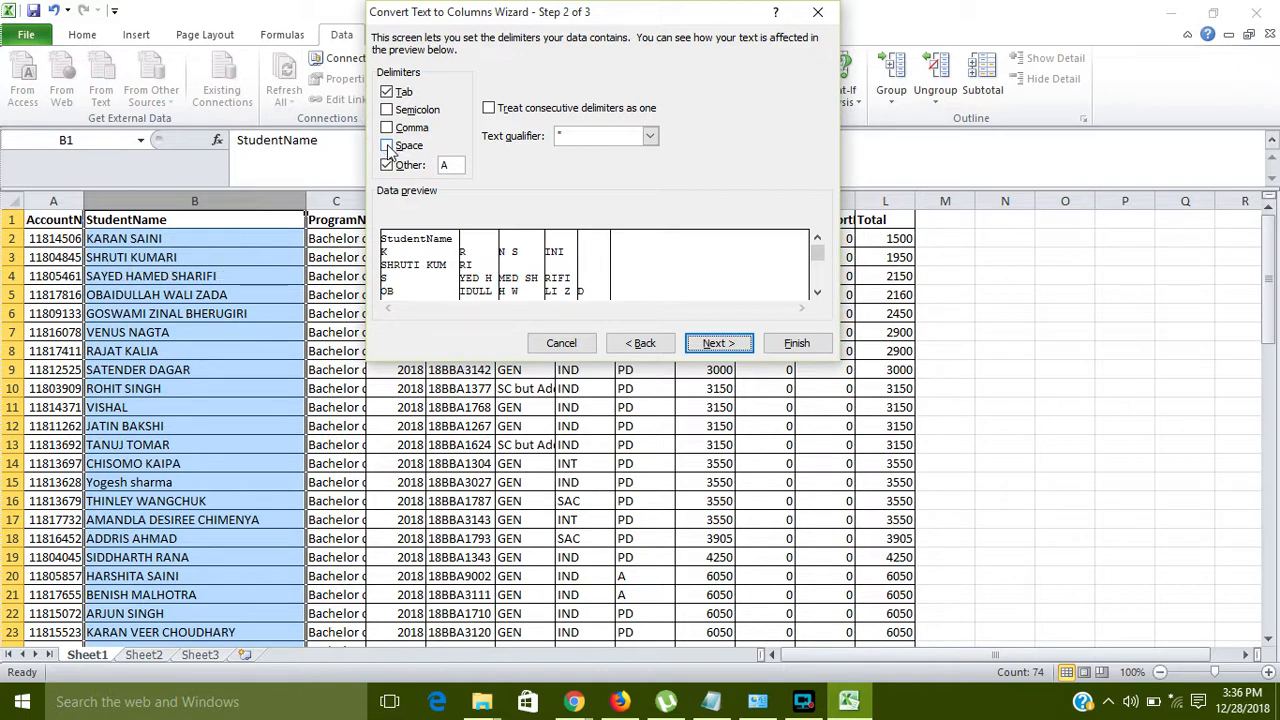
left_click(388, 93)
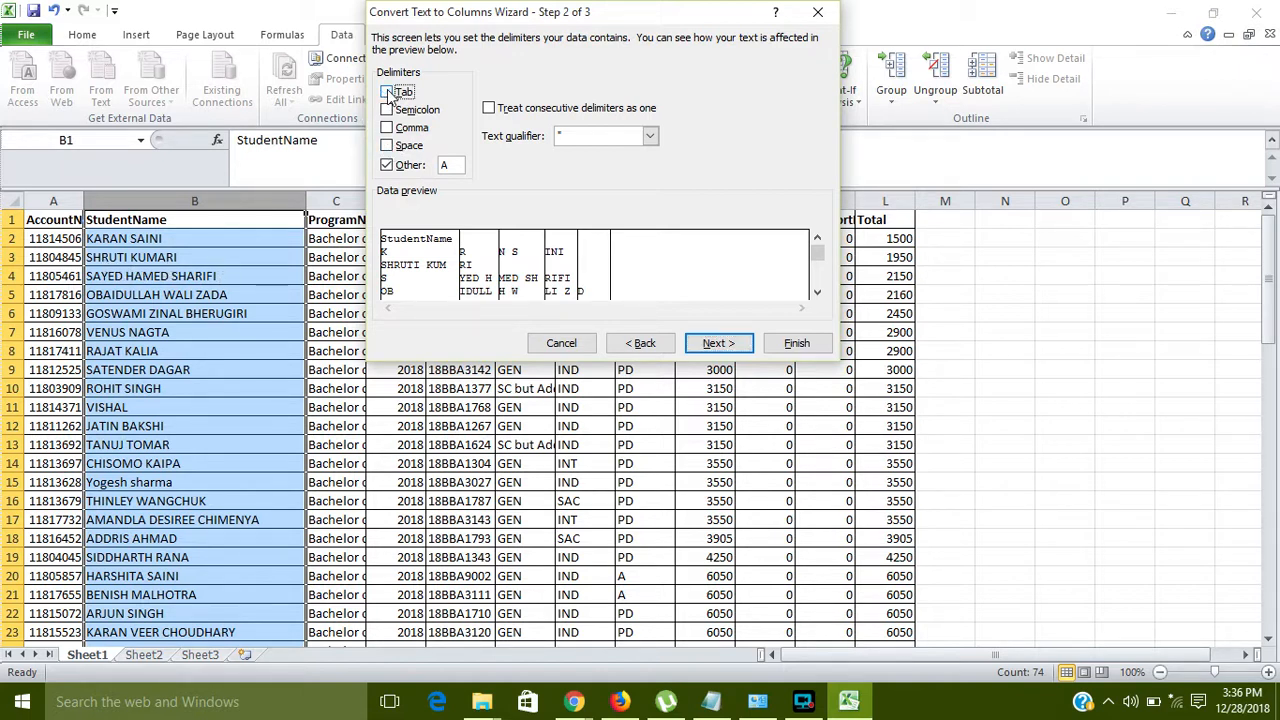
left_click(387, 166)
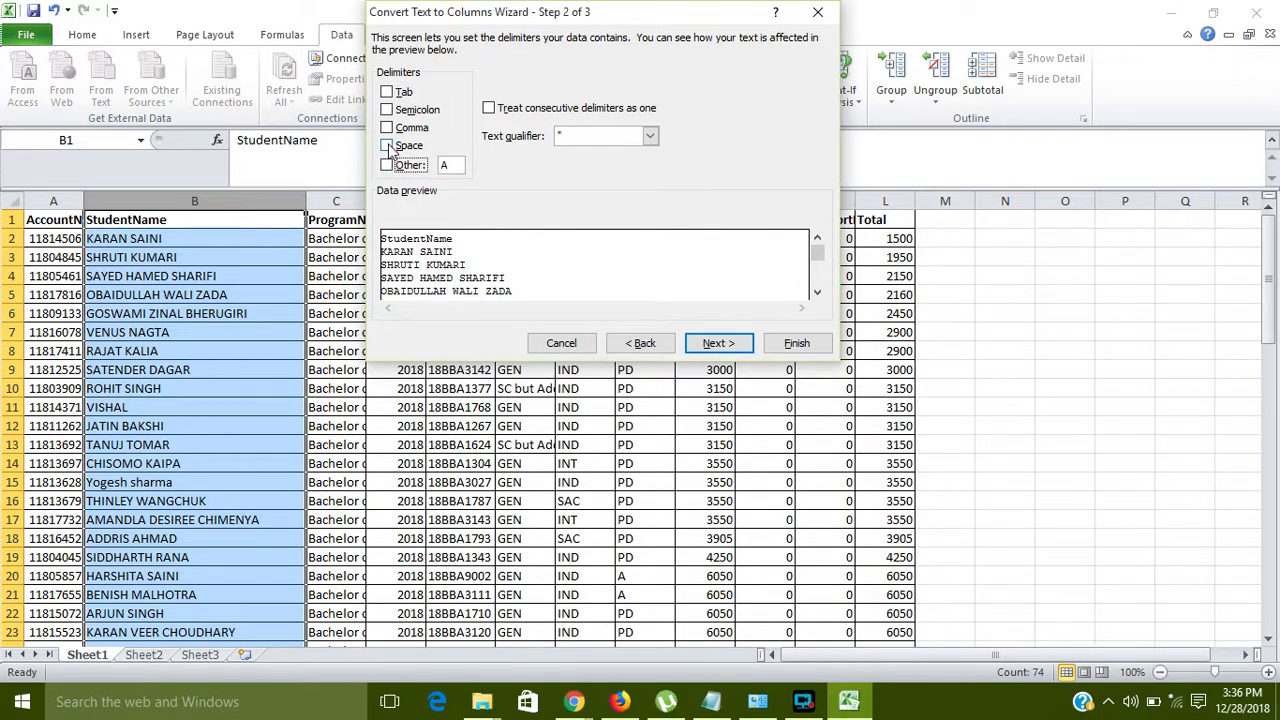
left_click(388, 146)
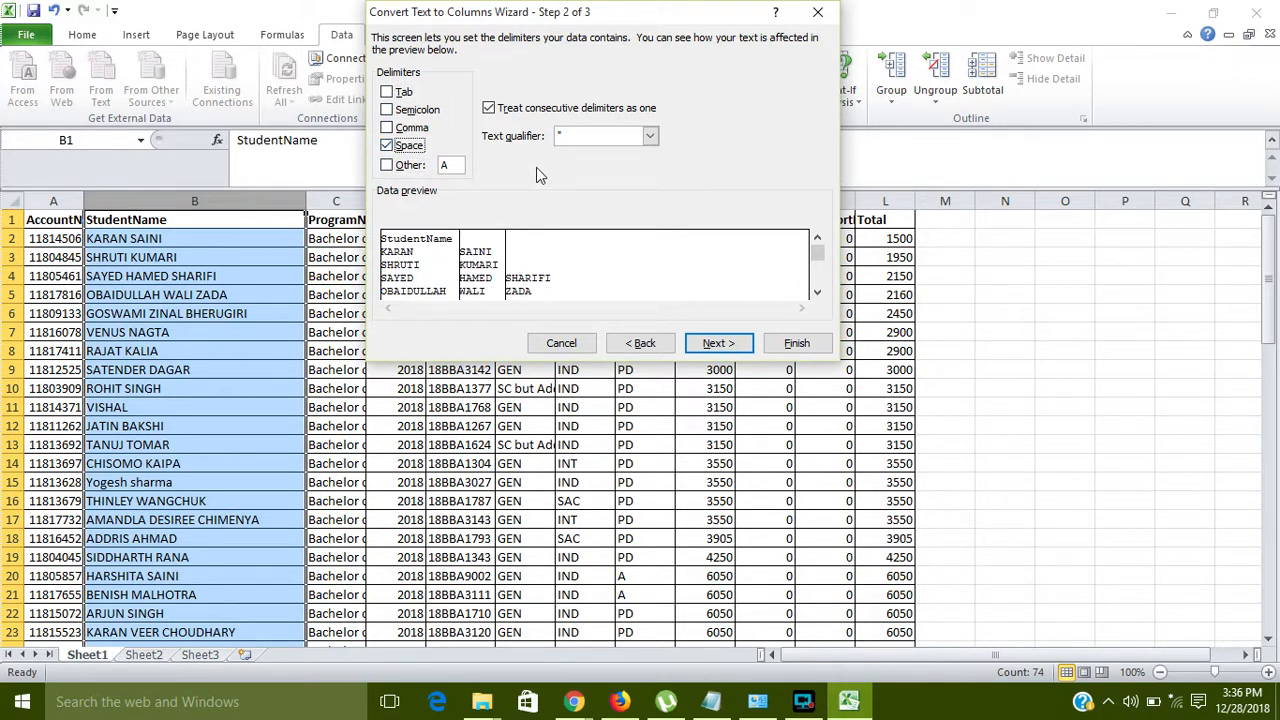
Step: Finish the name split in General format at destination $B$1, replacing the contents of the destination cells
left_click(716, 345)
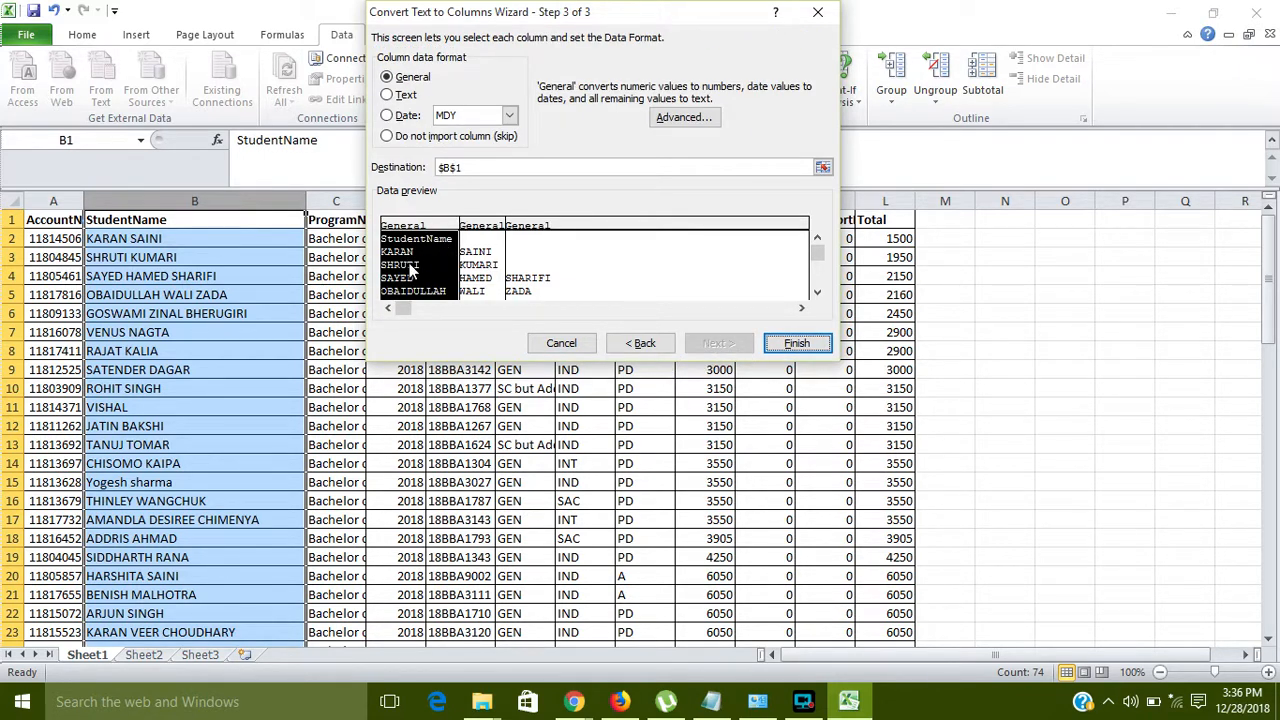
left_click(797, 345)
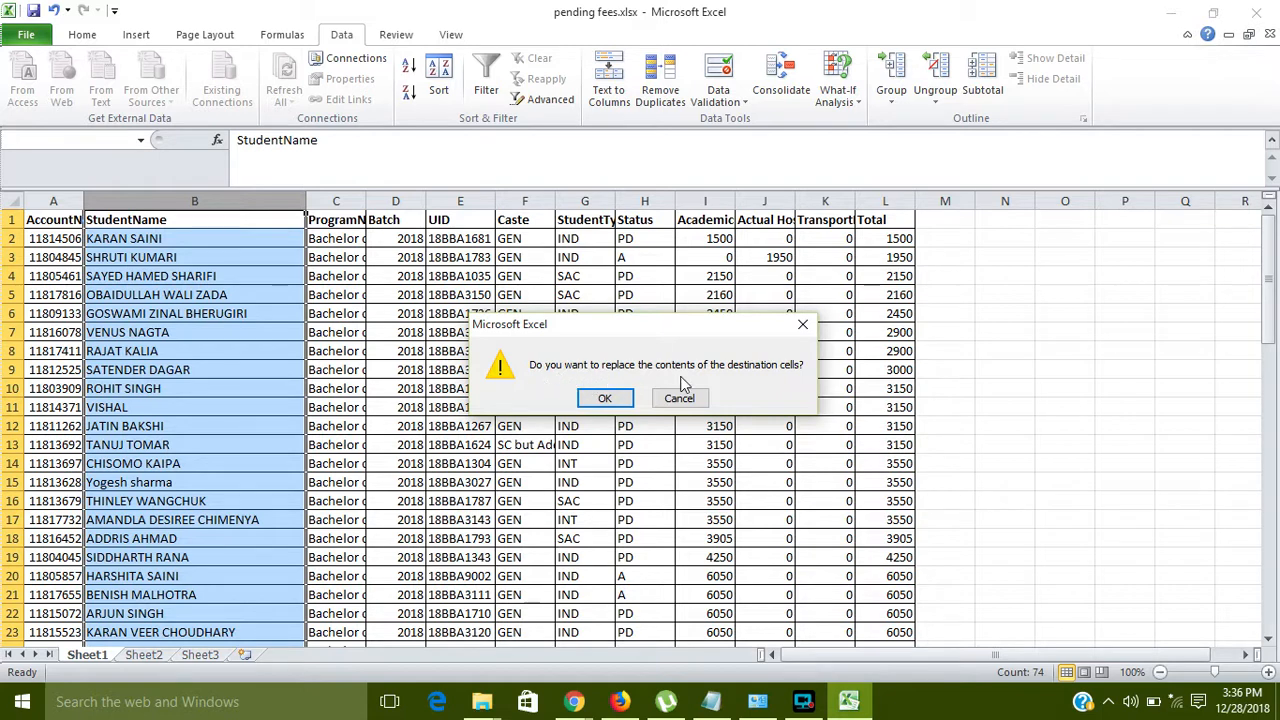
left_click(605, 399)
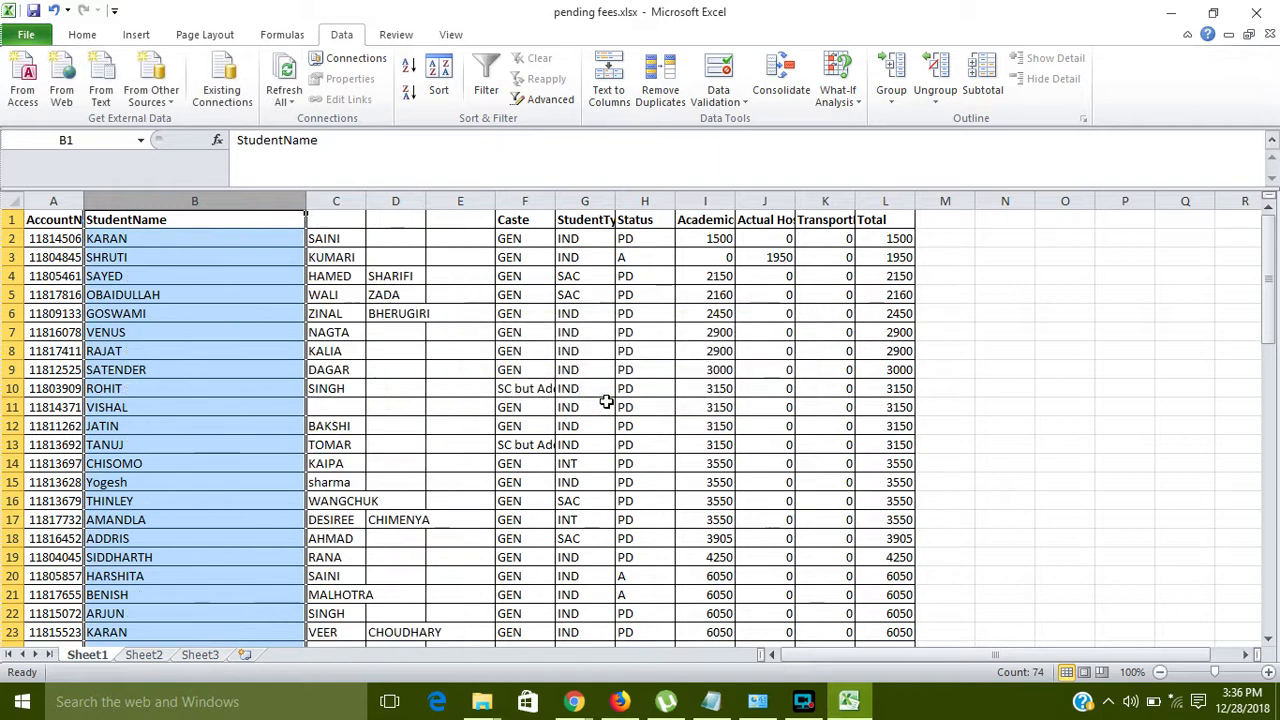
Step: Inspect the separated name parts in columns B to D and undo the Text to Columns split
left_click(132, 242)
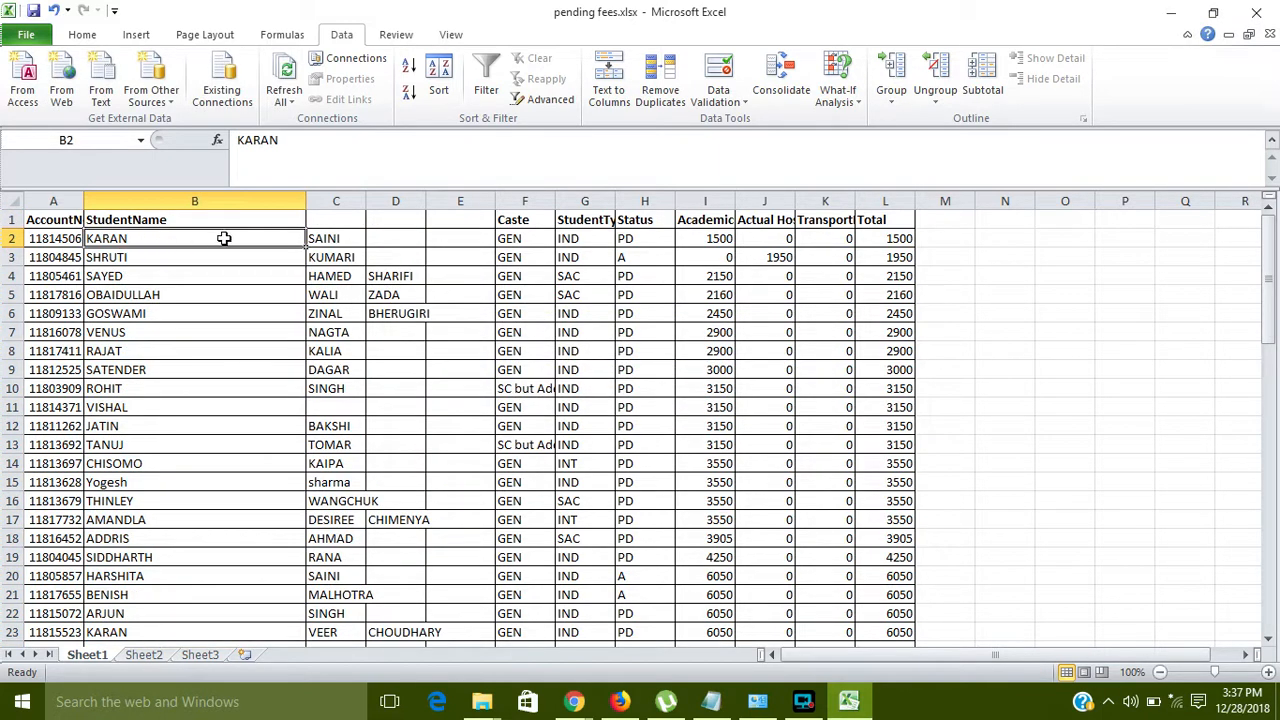
left_click(334, 241)
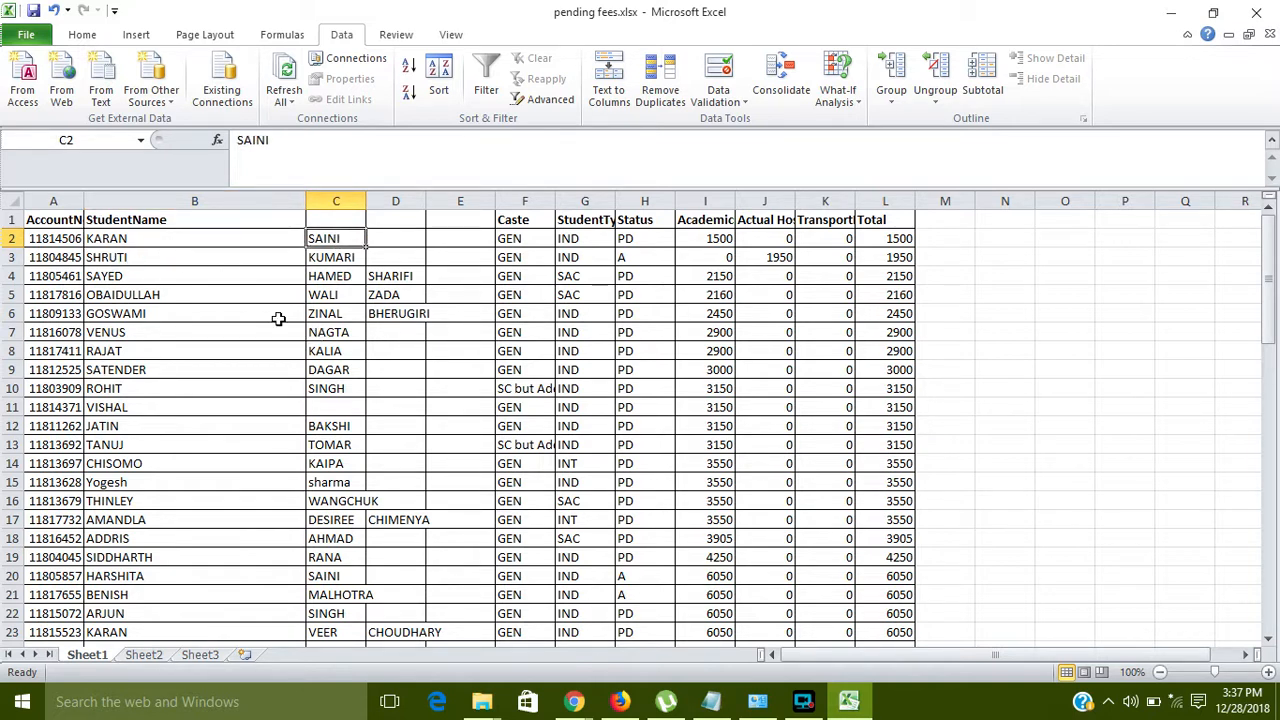
left_click(143, 295)
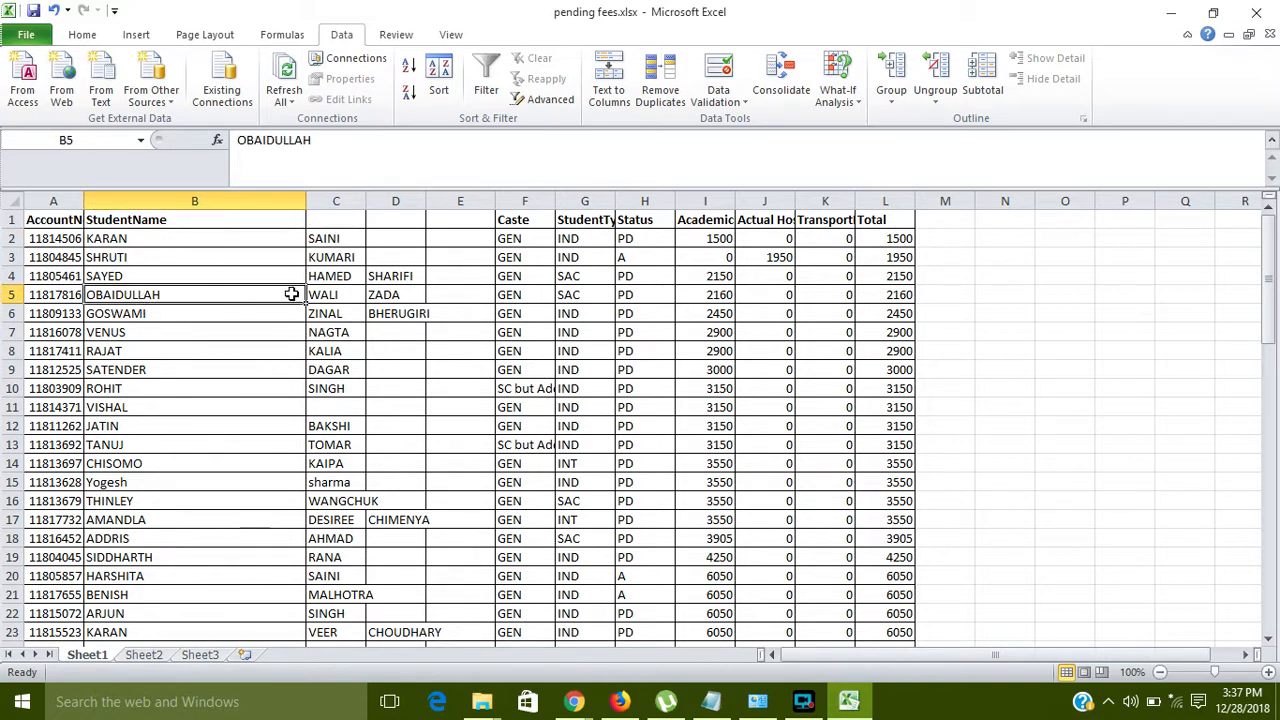
left_click(340, 312)
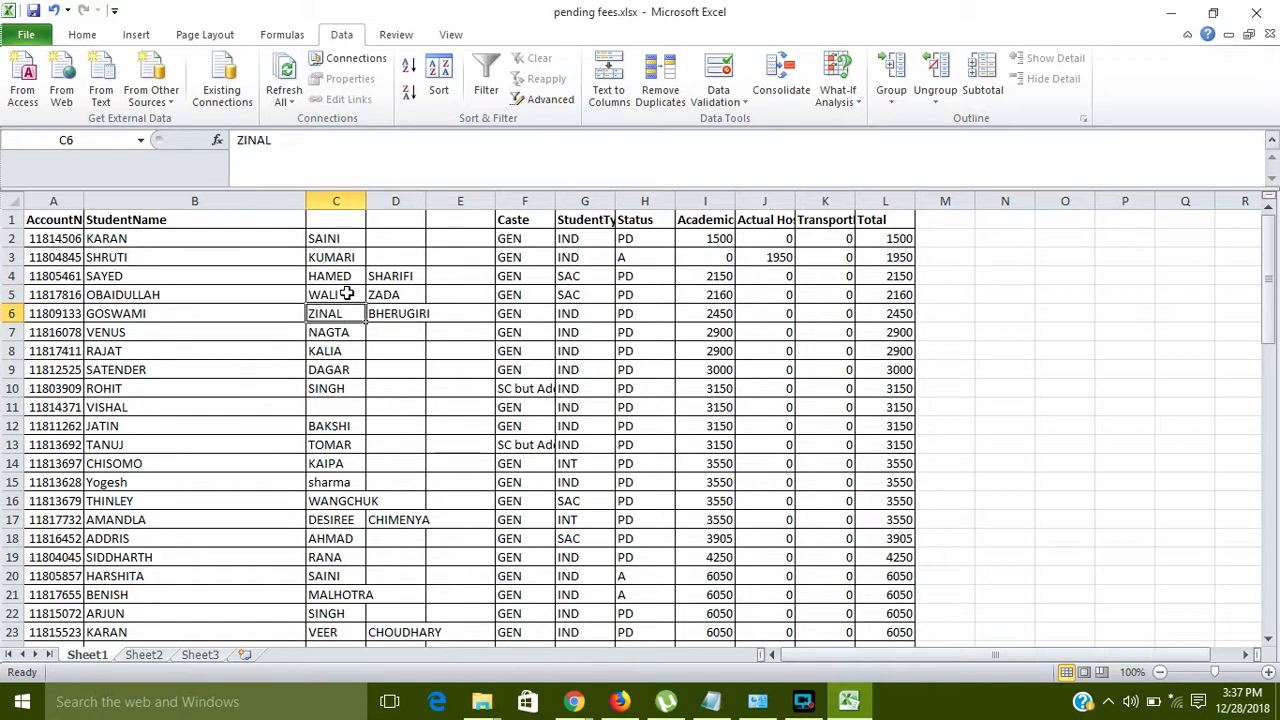
left_click(341, 292)
left_click(383, 292)
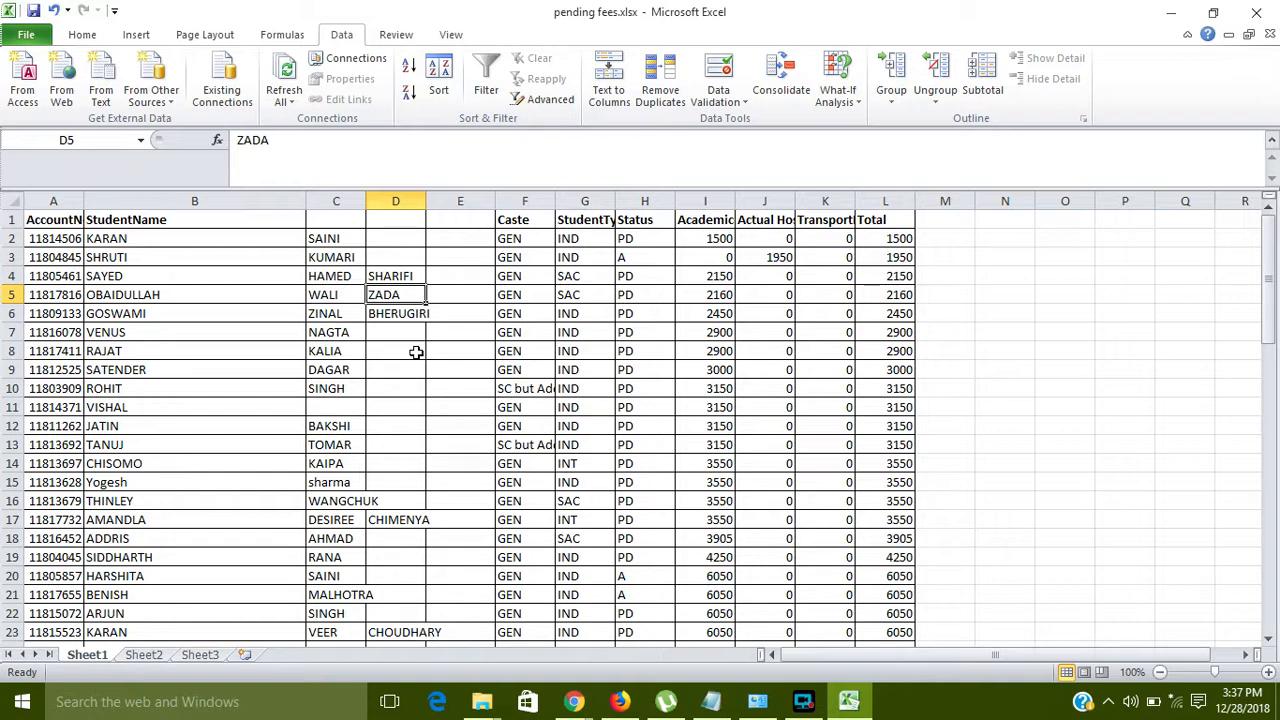
key("ctrl+z")
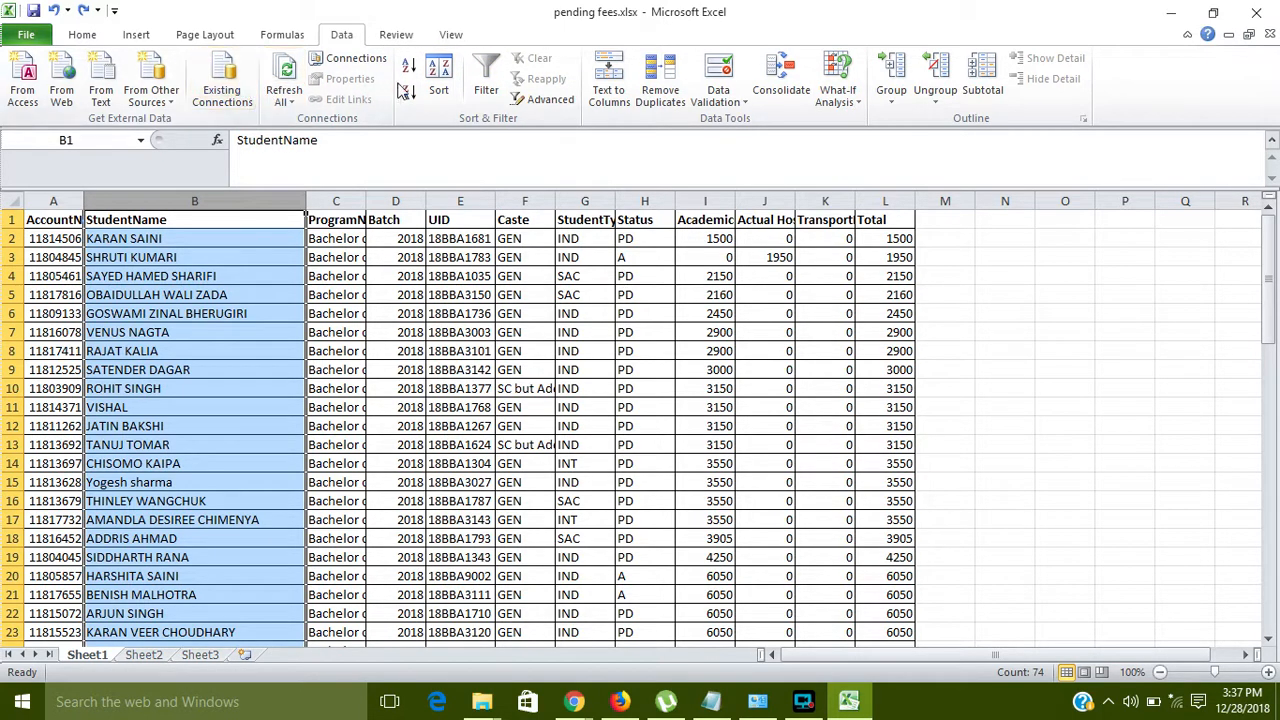
left_click(607, 100)
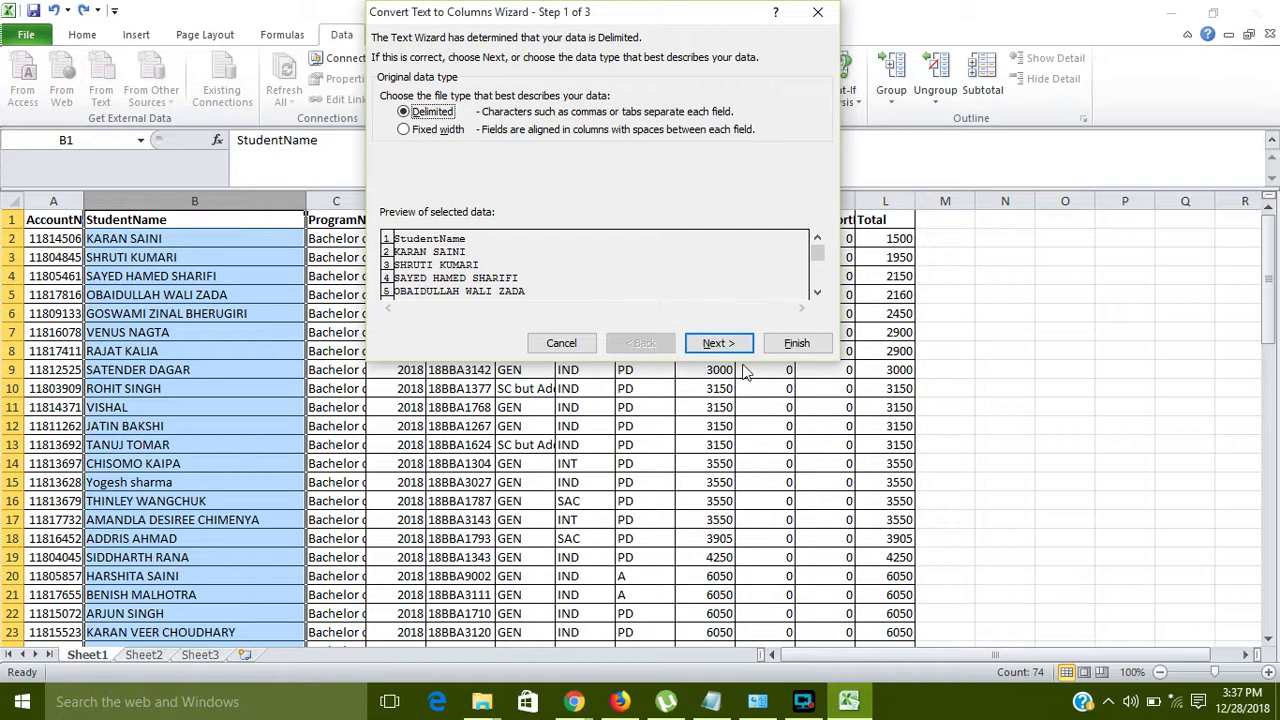
left_click(720, 344)
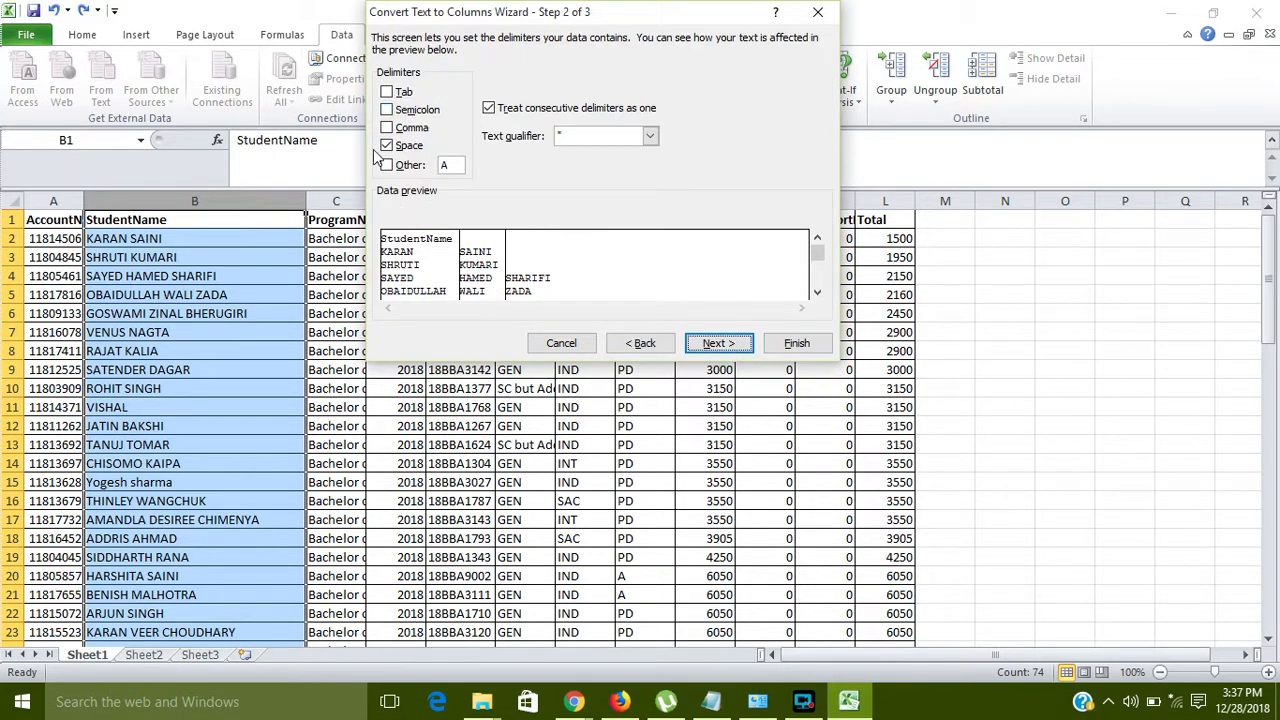
left_click(704, 344)
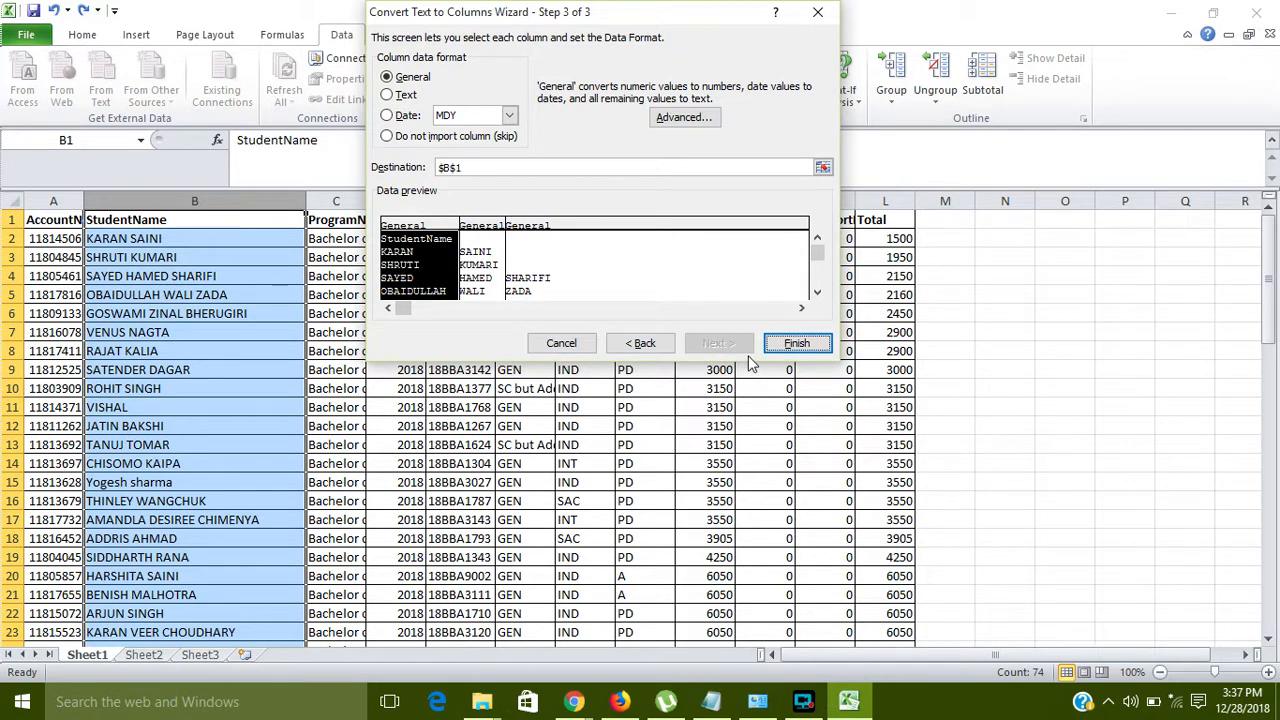
left_click(799, 346)
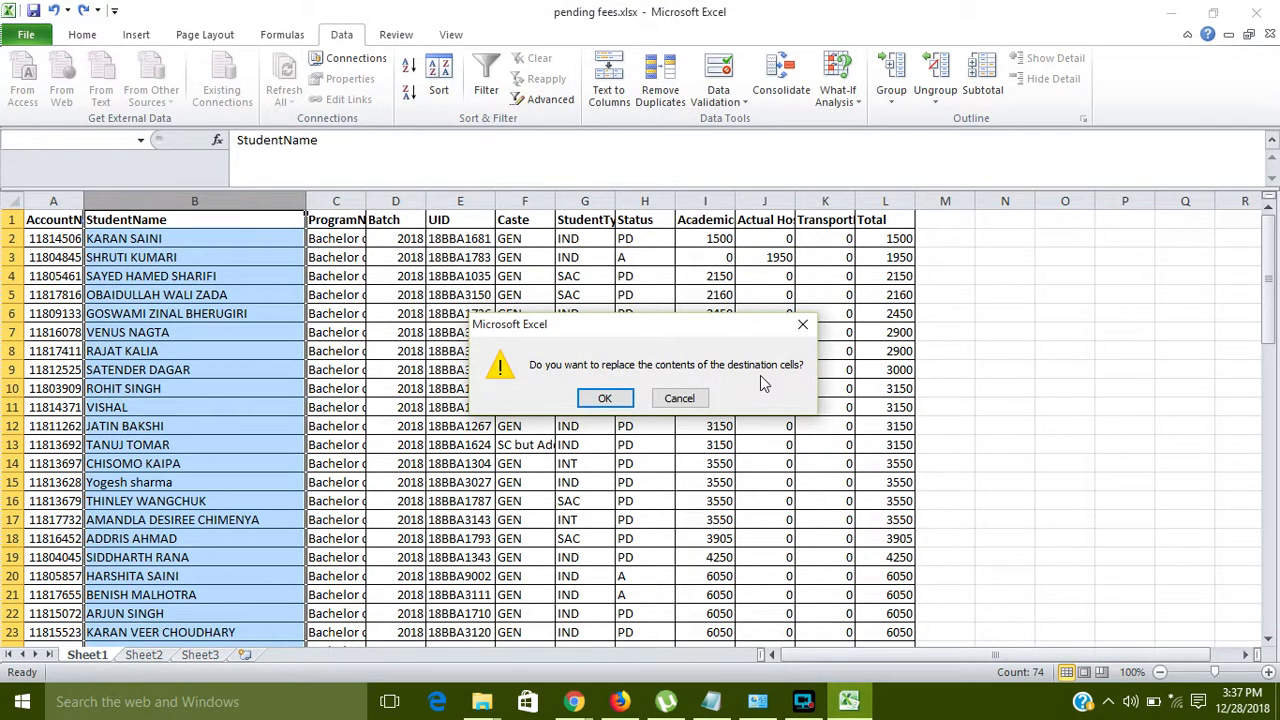
left_click(802, 324)
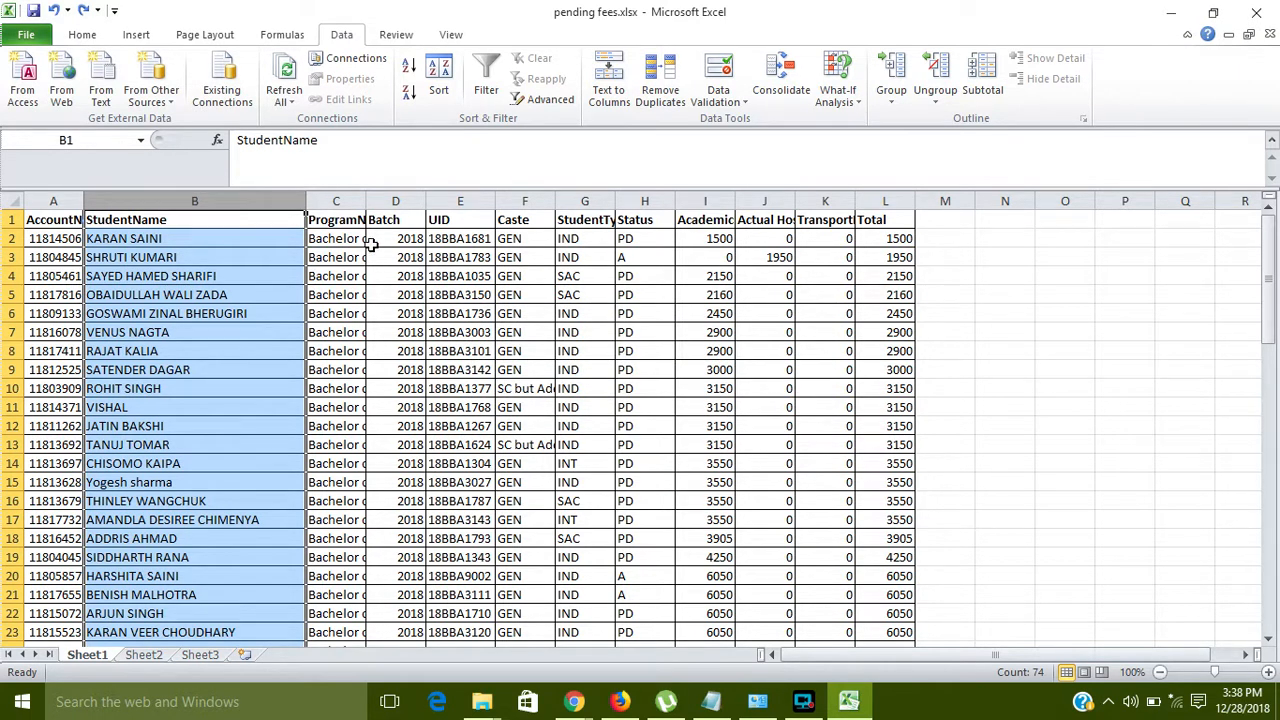
Step: Insert two blank columns between the StudentName and ProgramName columns
left_click(336, 201)
right_click(337, 203)
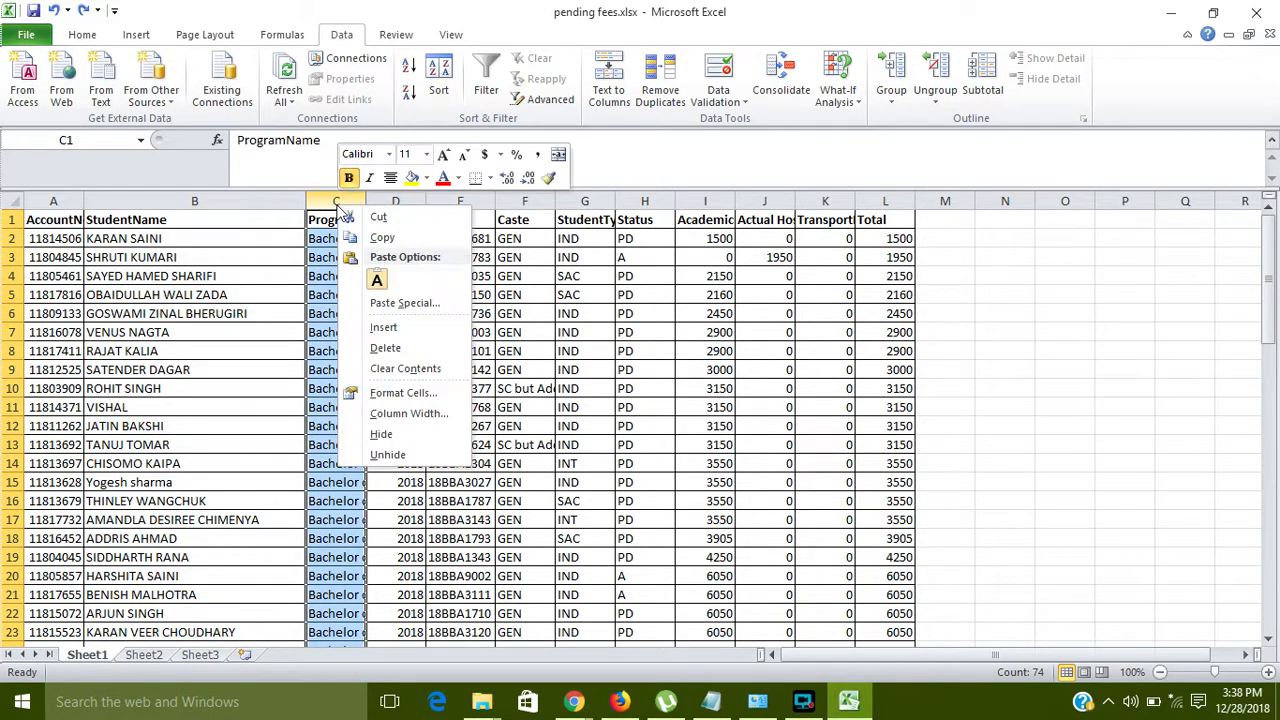
left_click(382, 327)
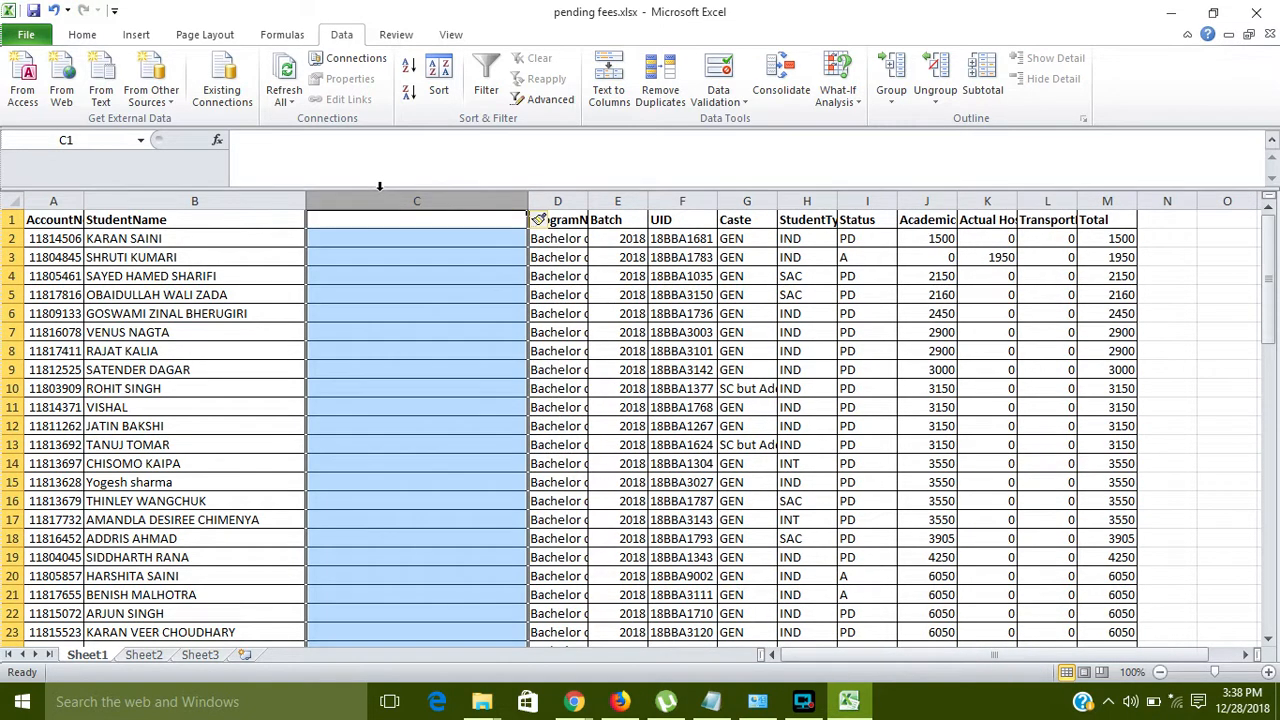
right_click(470, 200)
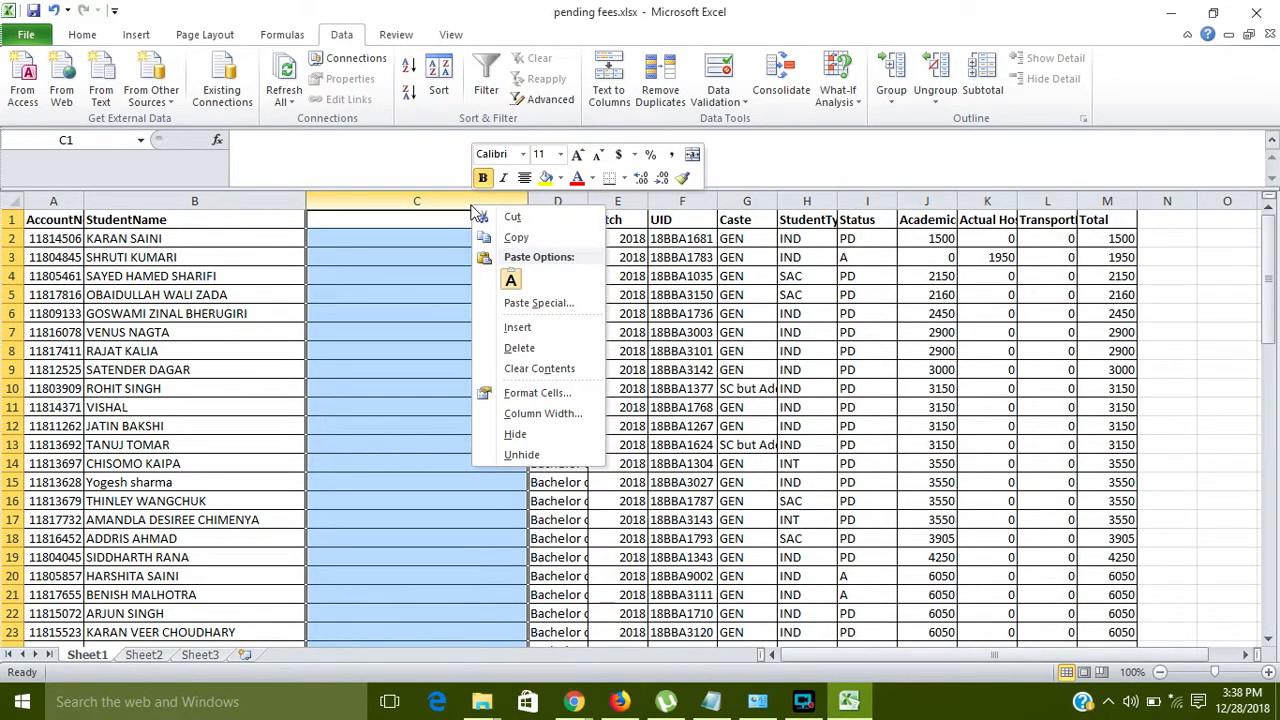
left_click(518, 328)
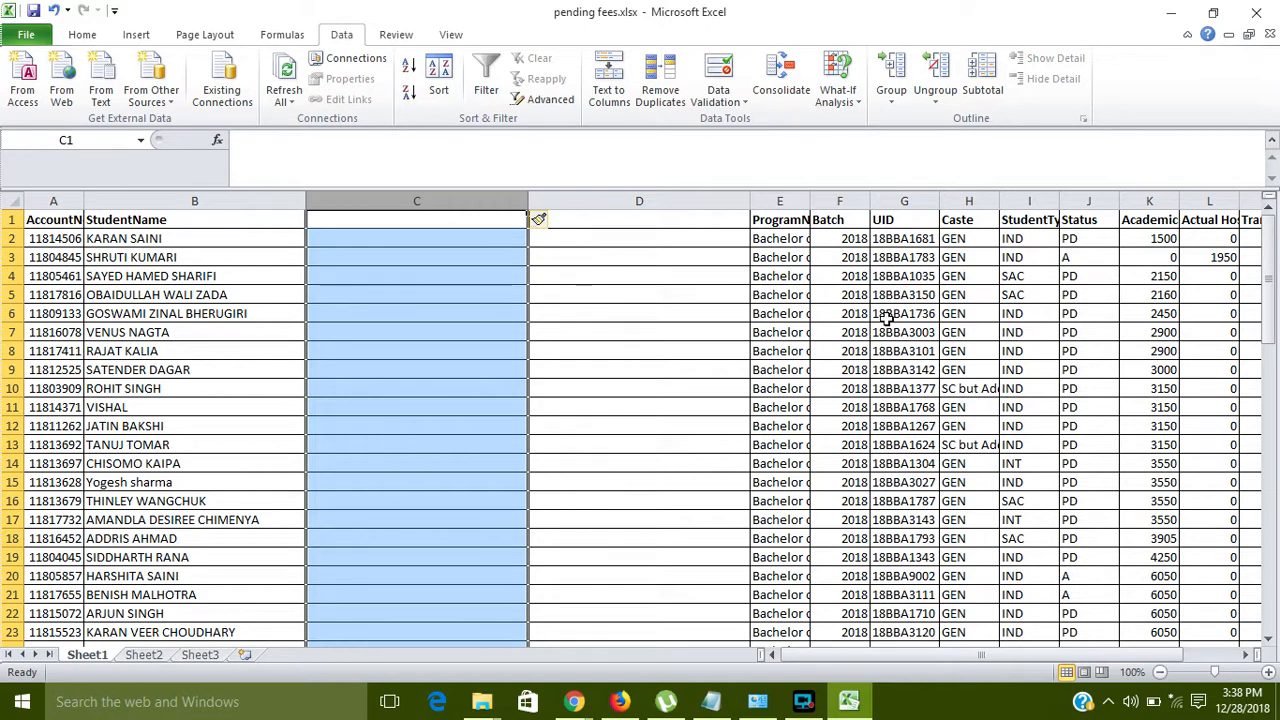
Step: Split the StudentName column with Text to Columns, delimited by Space, in General format at $B$1, replacing the destination cells' contents
left_click(191, 201)
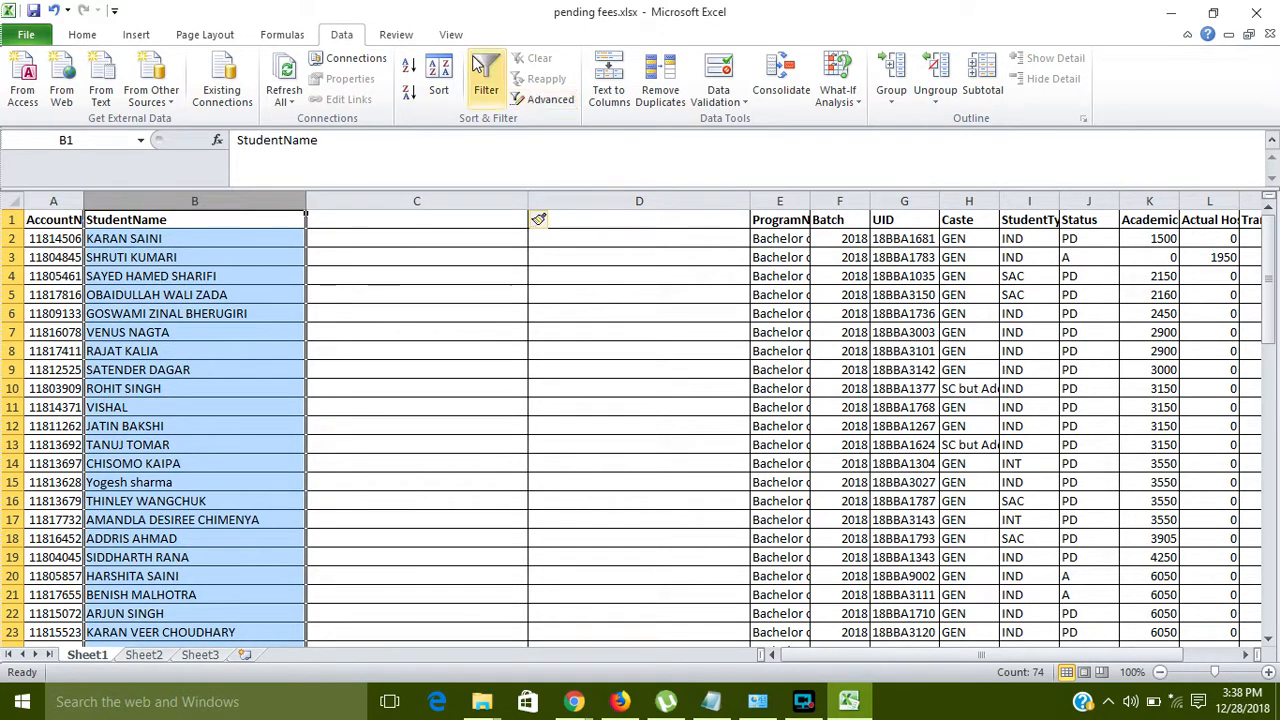
left_click(621, 91)
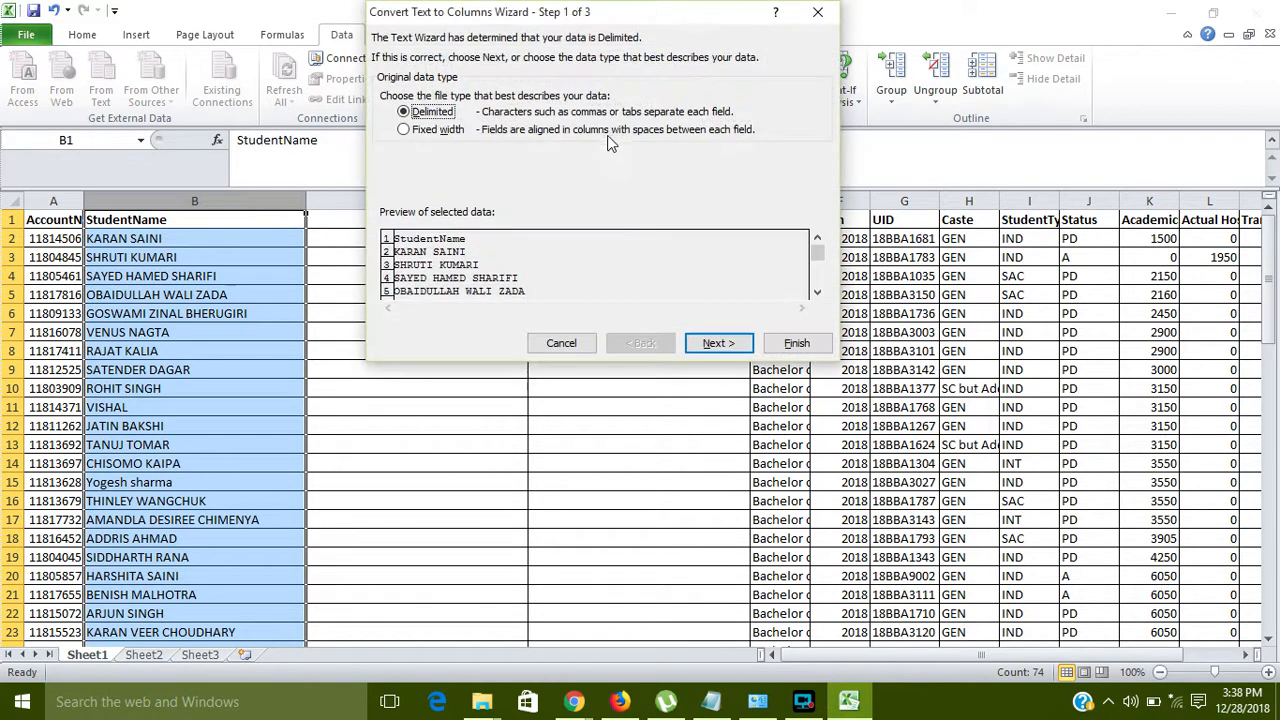
left_click(712, 345)
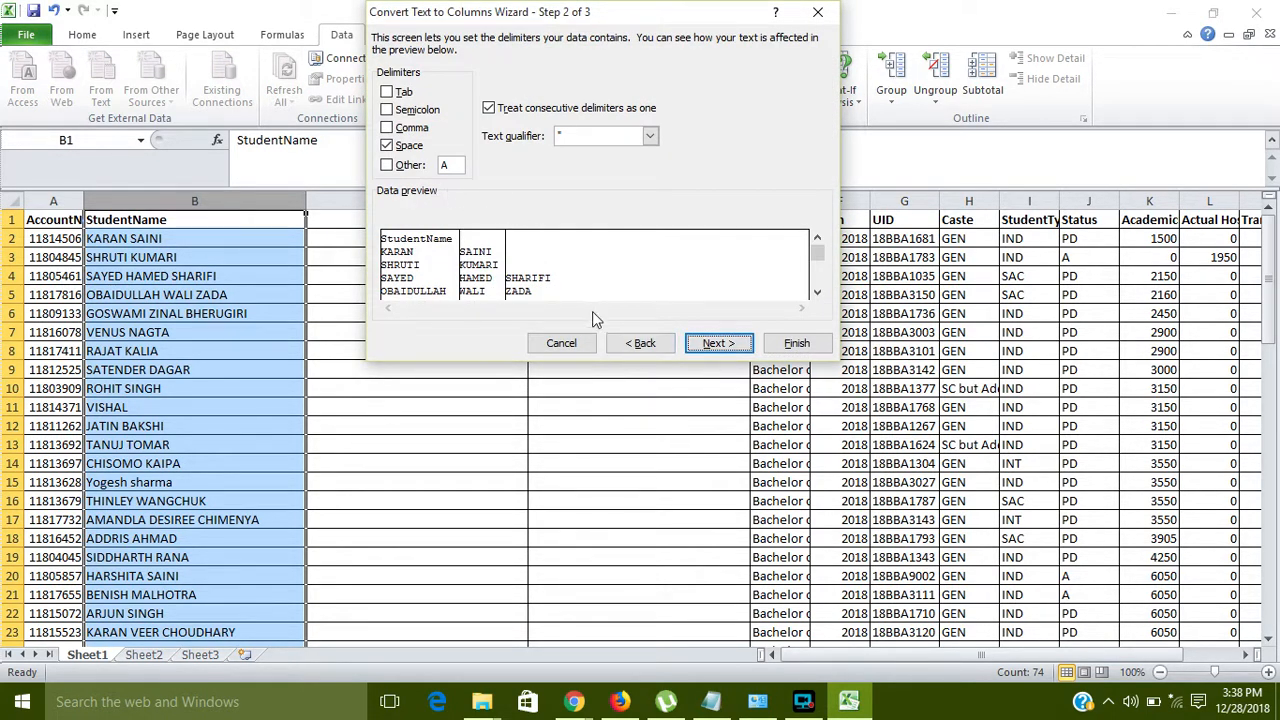
left_click(725, 344)
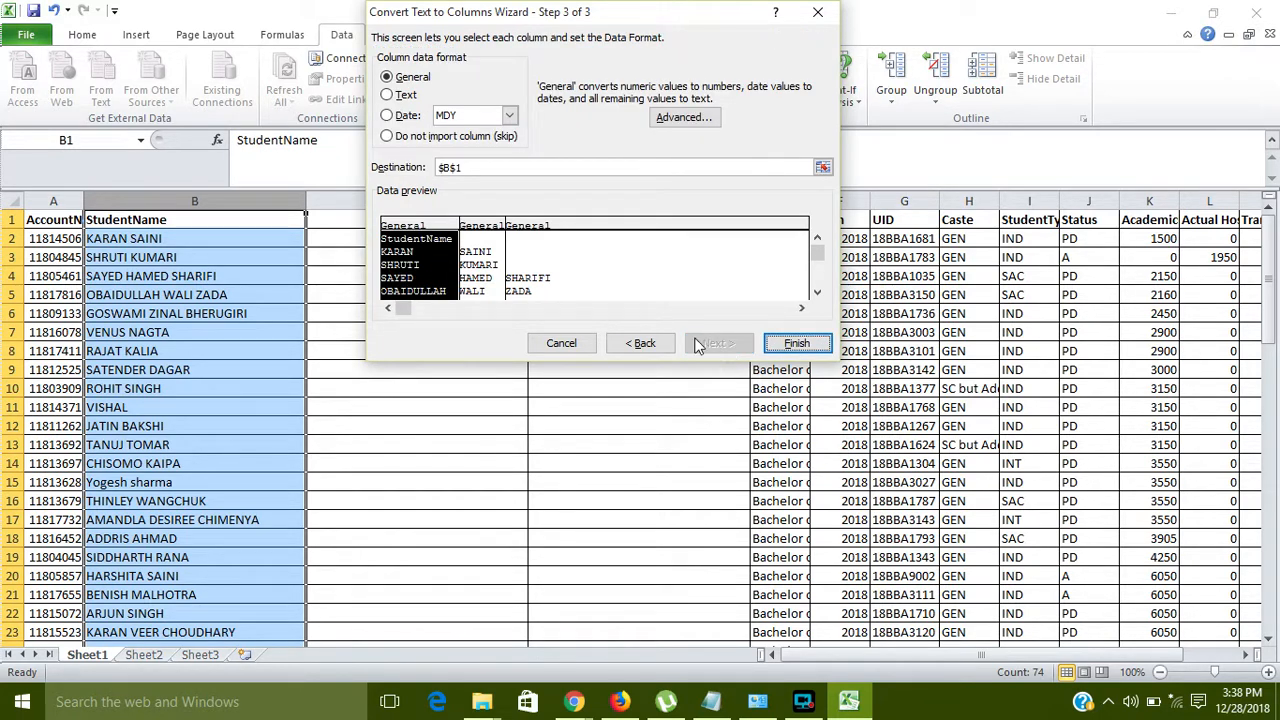
left_click(812, 343)
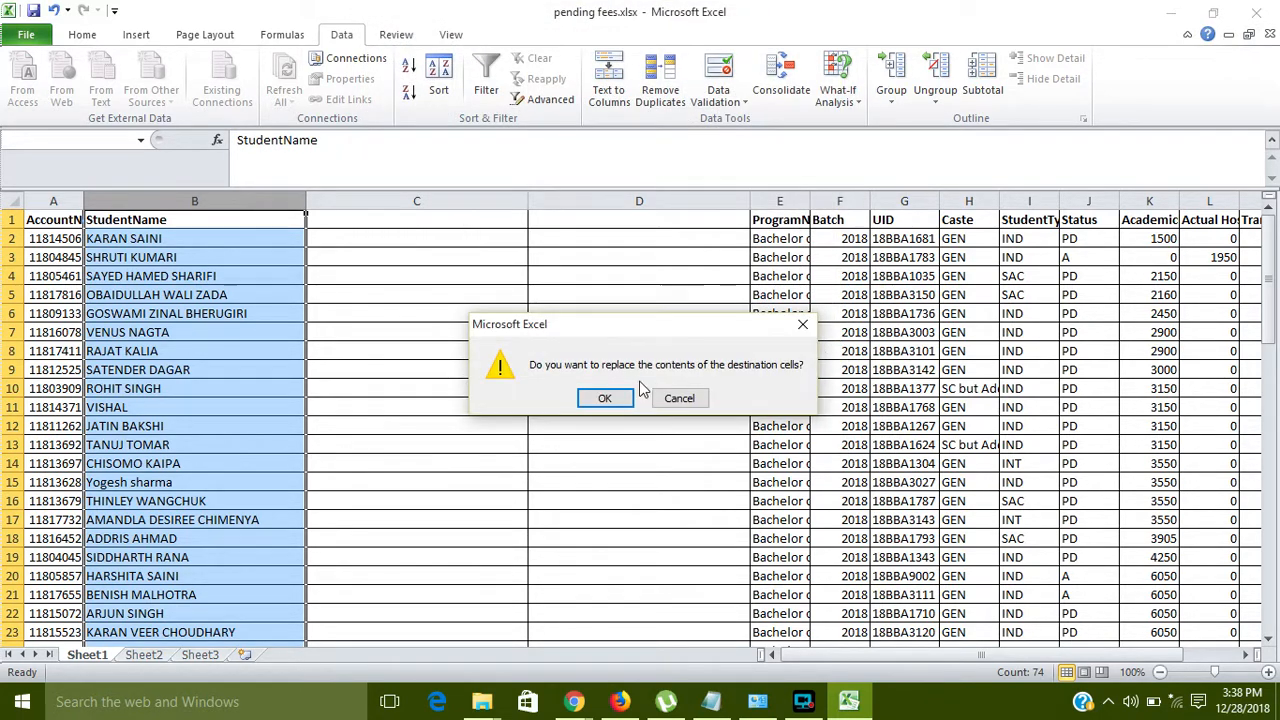
left_click(606, 398)
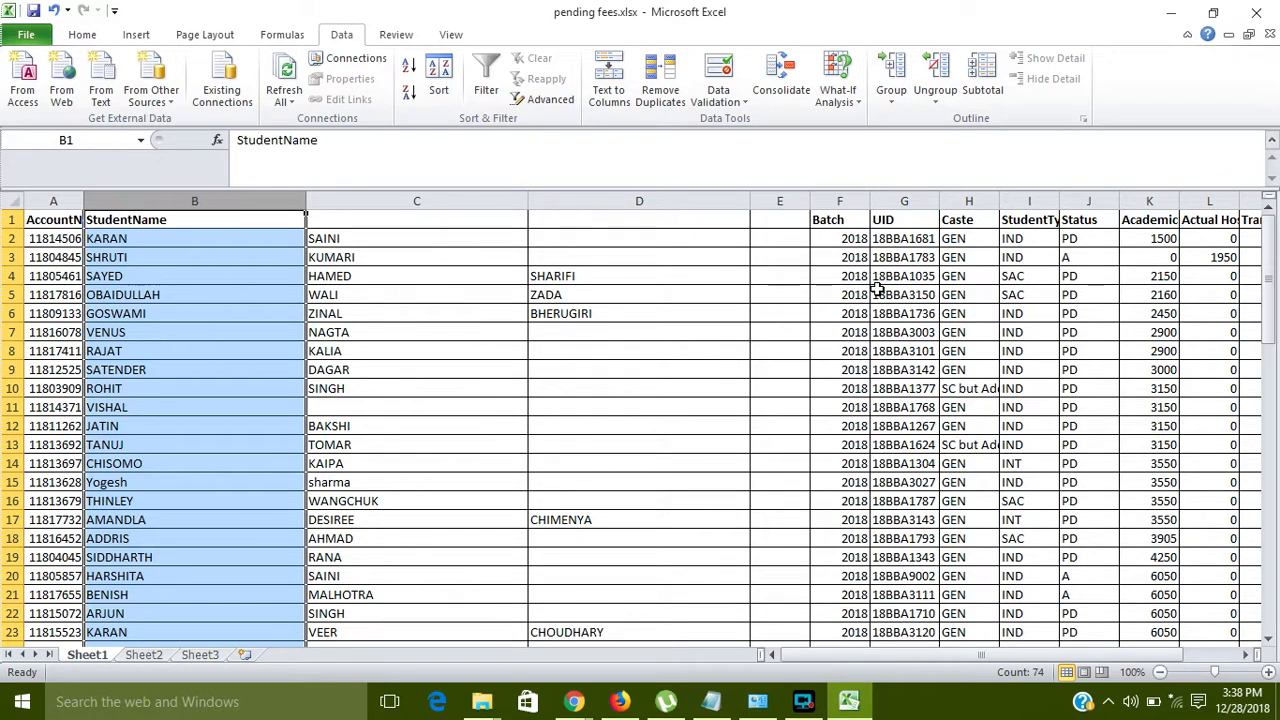
Step: Narrow columns C and D, which hold the second and third name parts
left_click(893, 199)
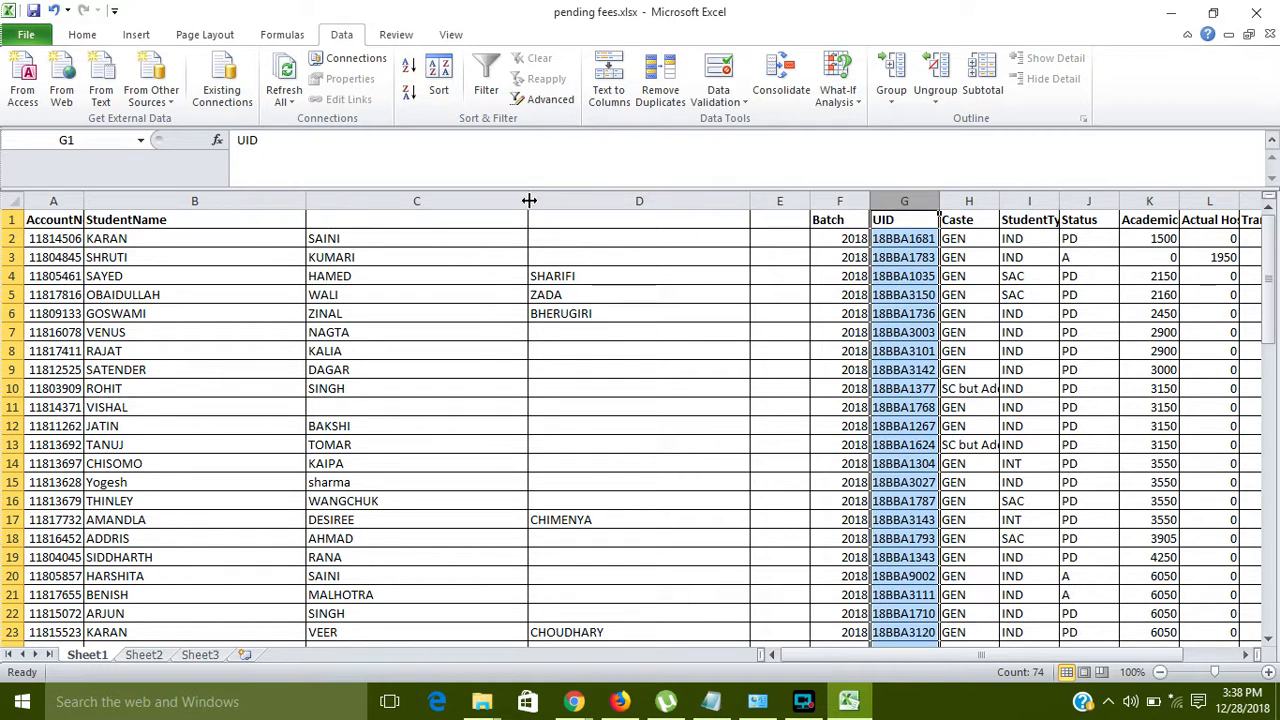
left_click_drag(529, 201, 344, 205)
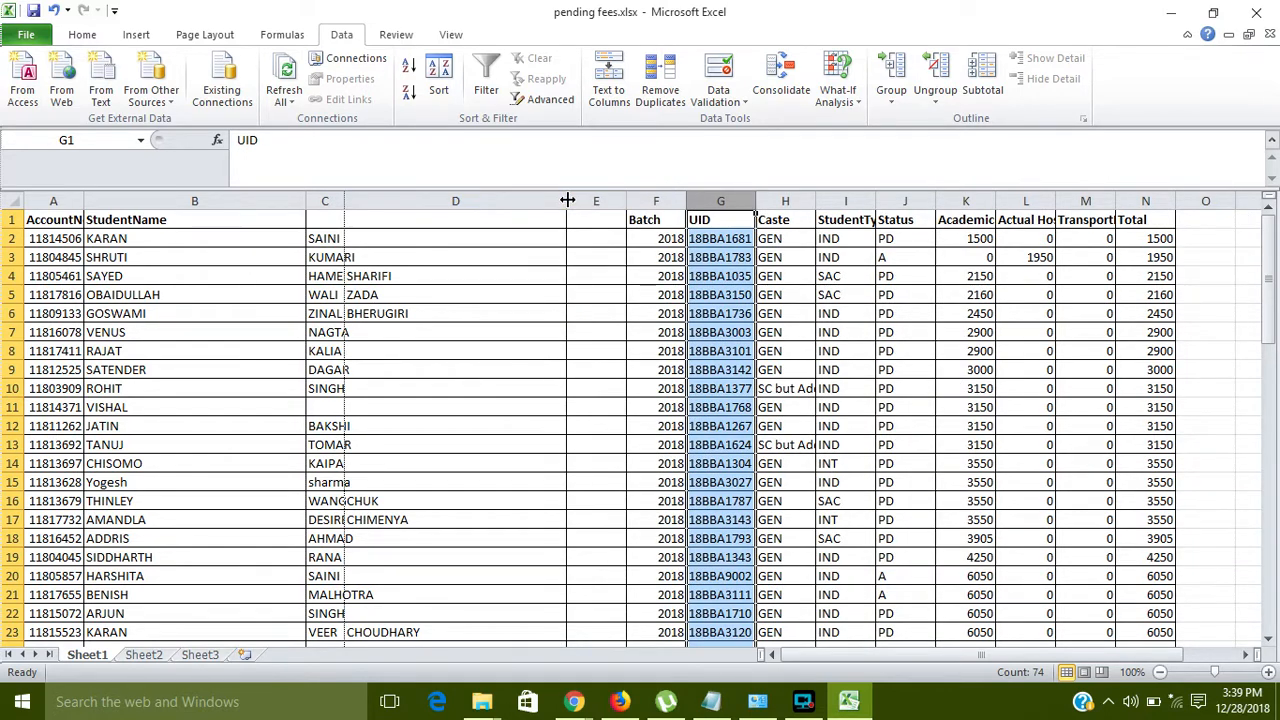
left_click_drag(568, 201, 383, 199)
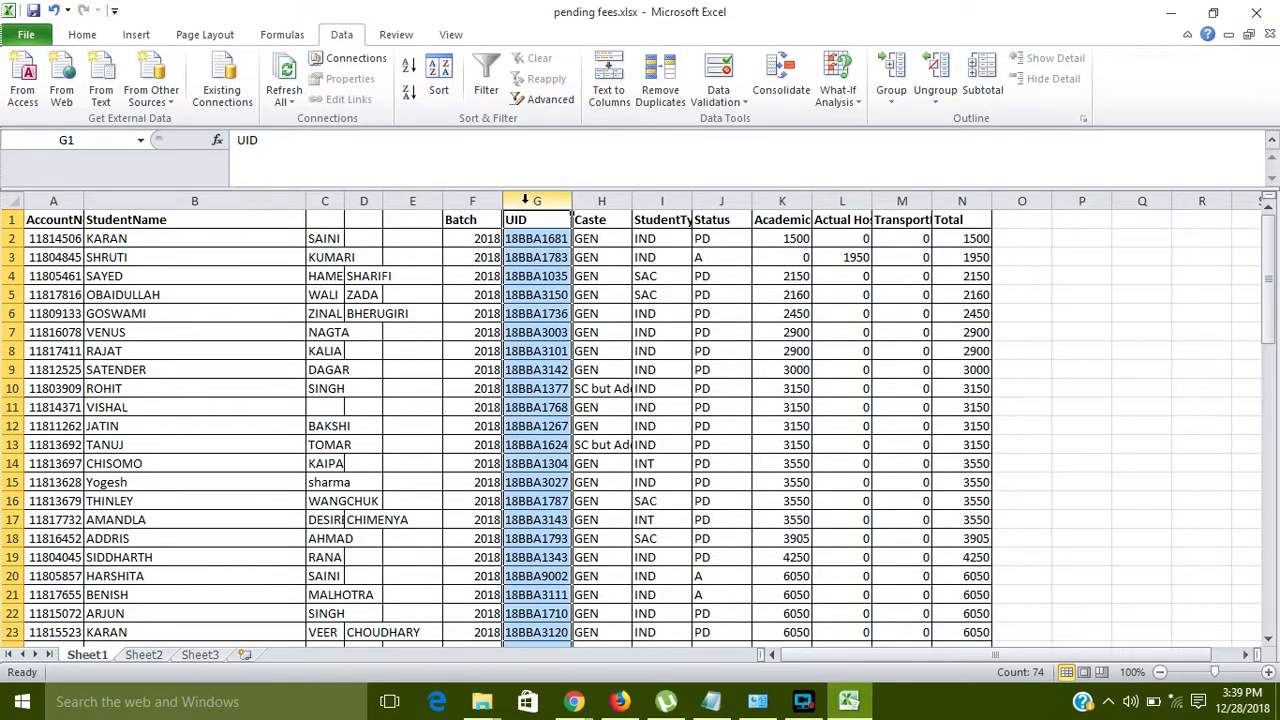
Step: Try to split the UID column with Text to Columns, using Space and the custom delimiter "a", at destination $G$1
left_click(548, 243)
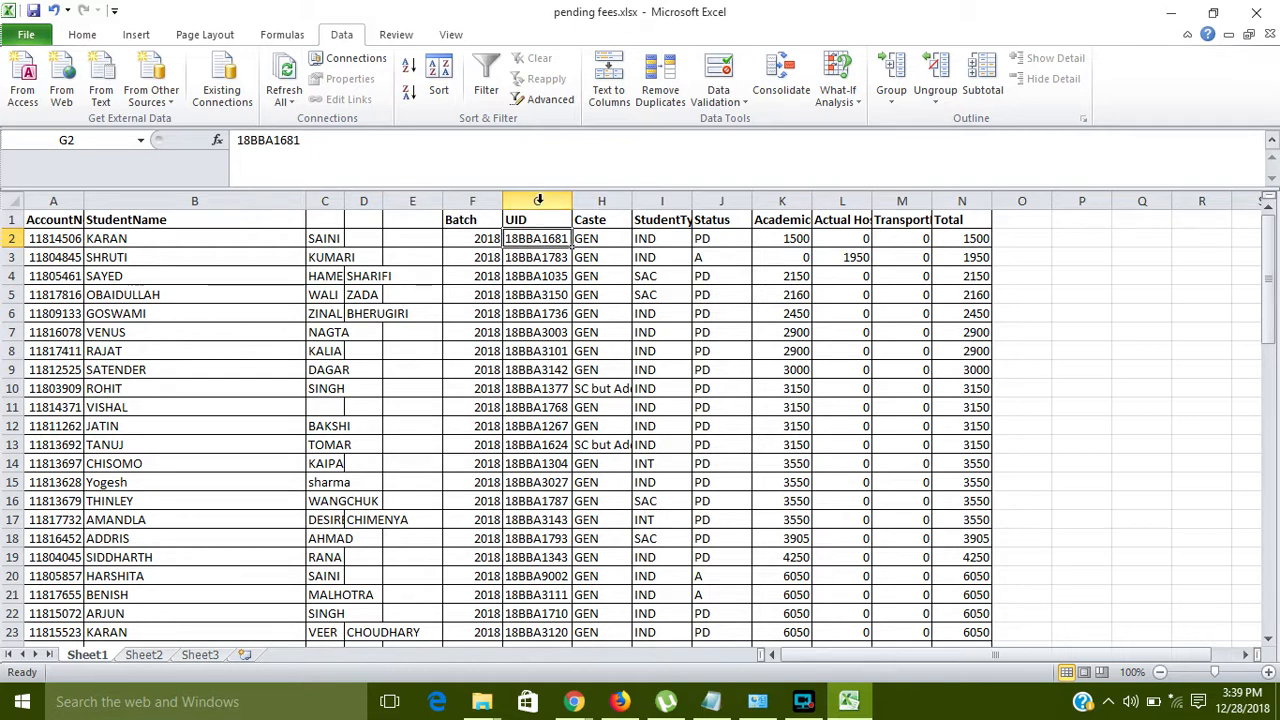
left_click(536, 201)
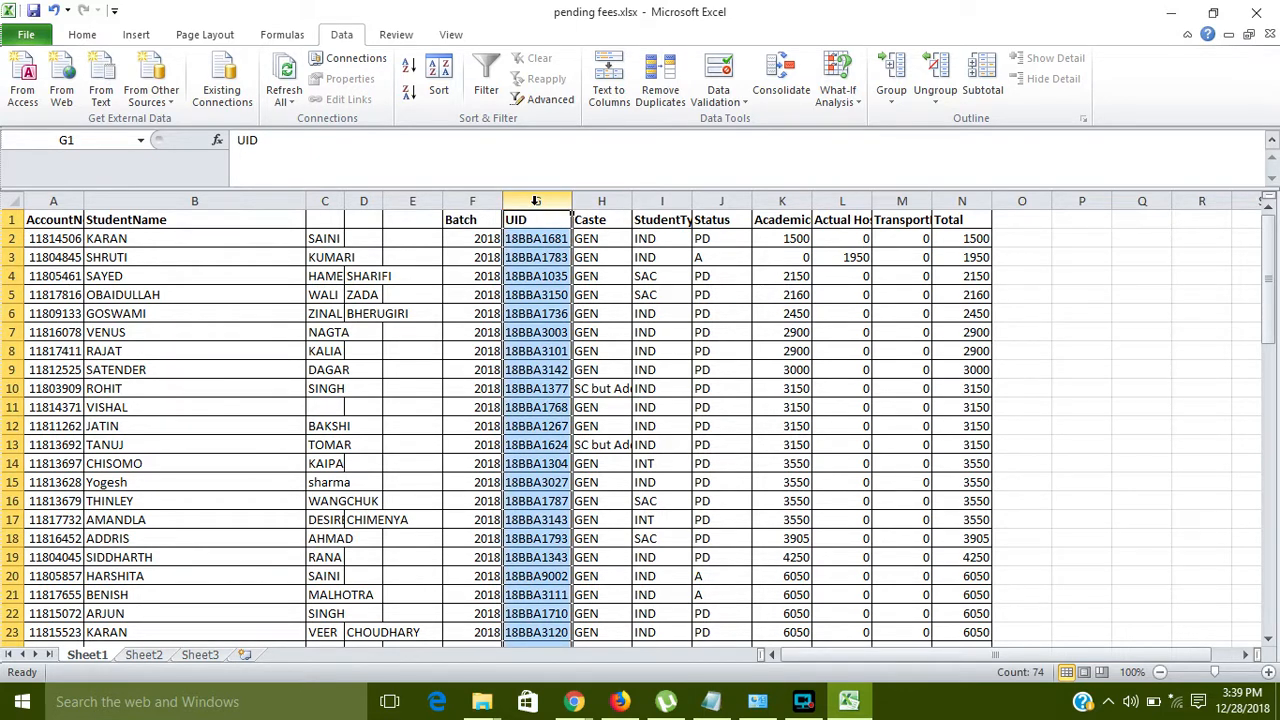
left_click(611, 95)
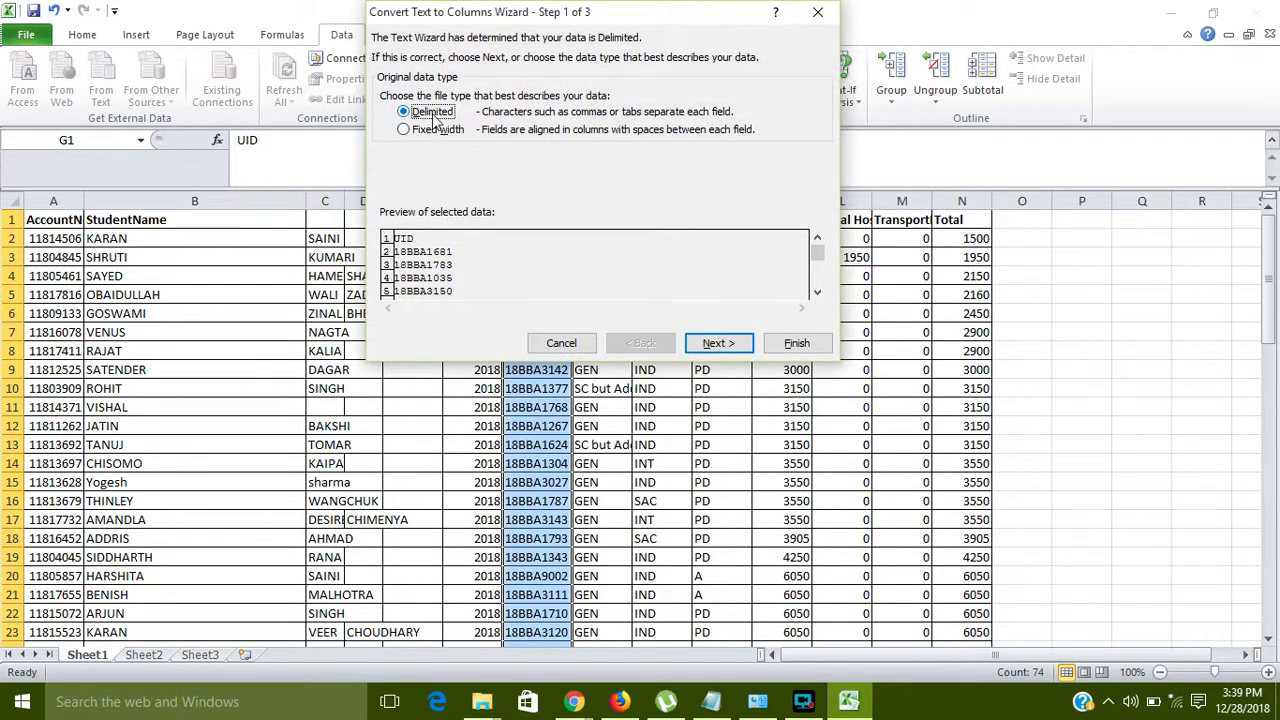
left_click(718, 343)
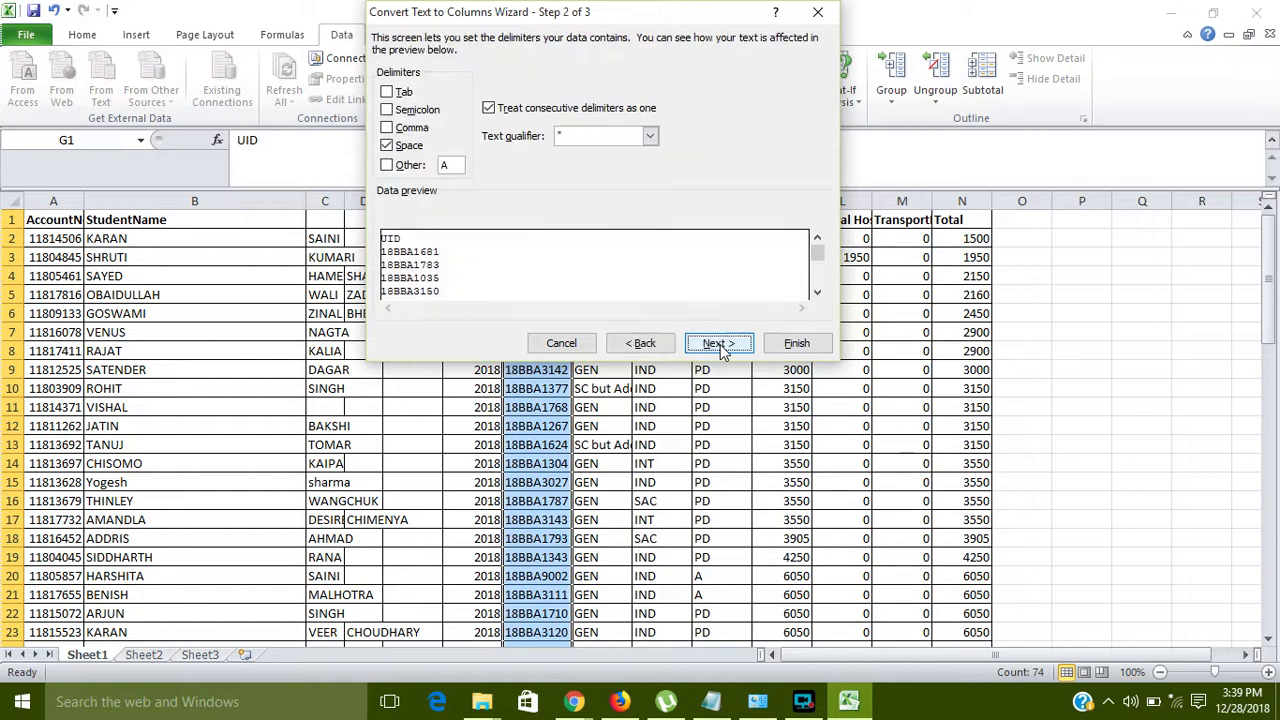
left_click(387, 165)
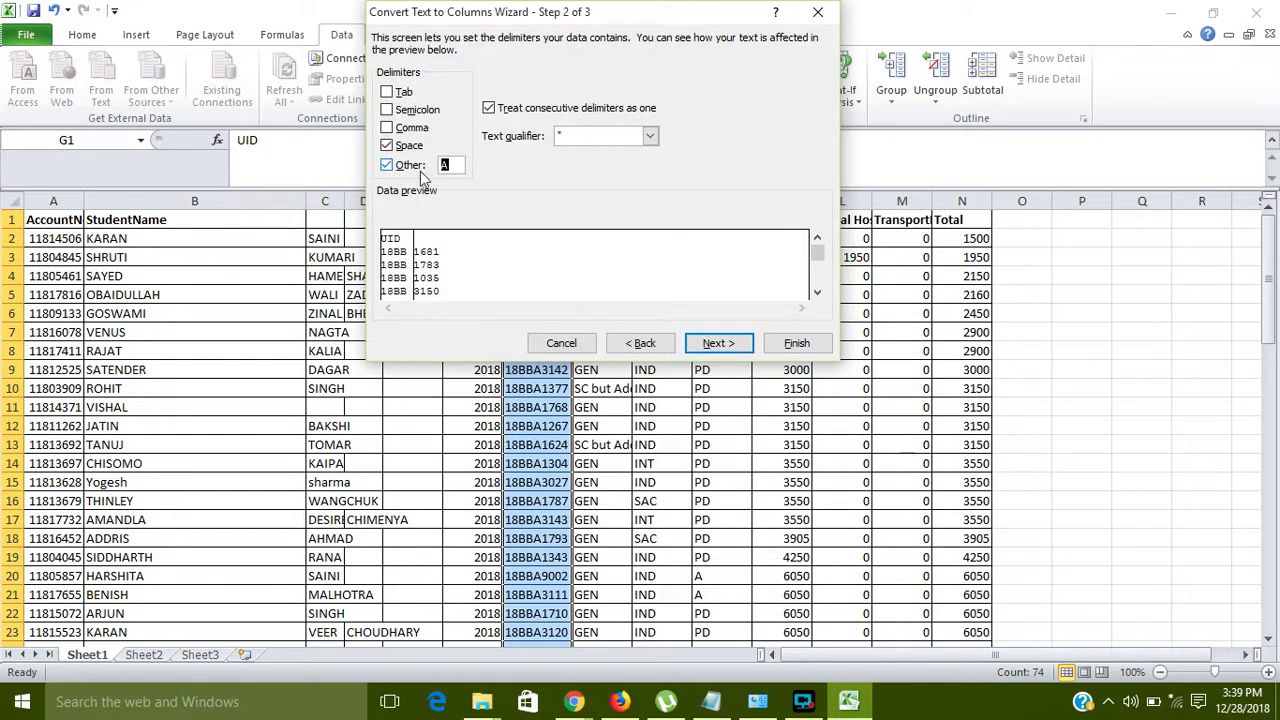
key("BackSpace")
left_click(717, 342)
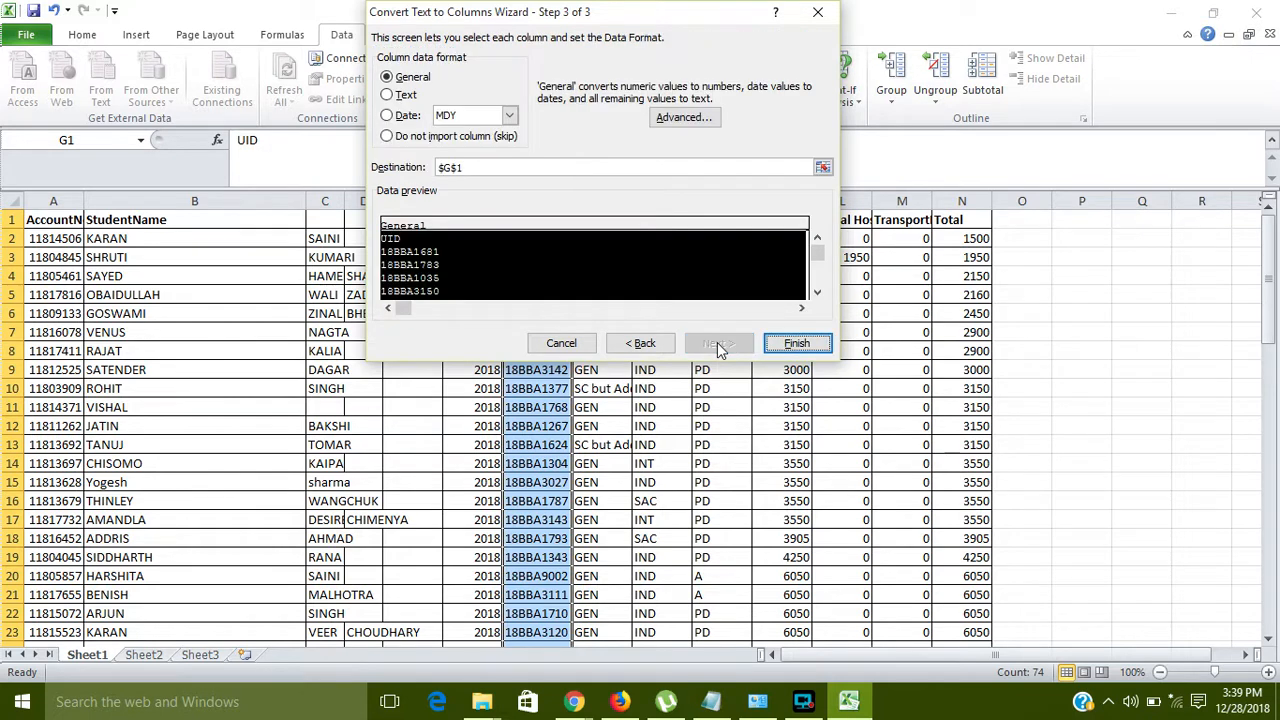
left_click(797, 345)
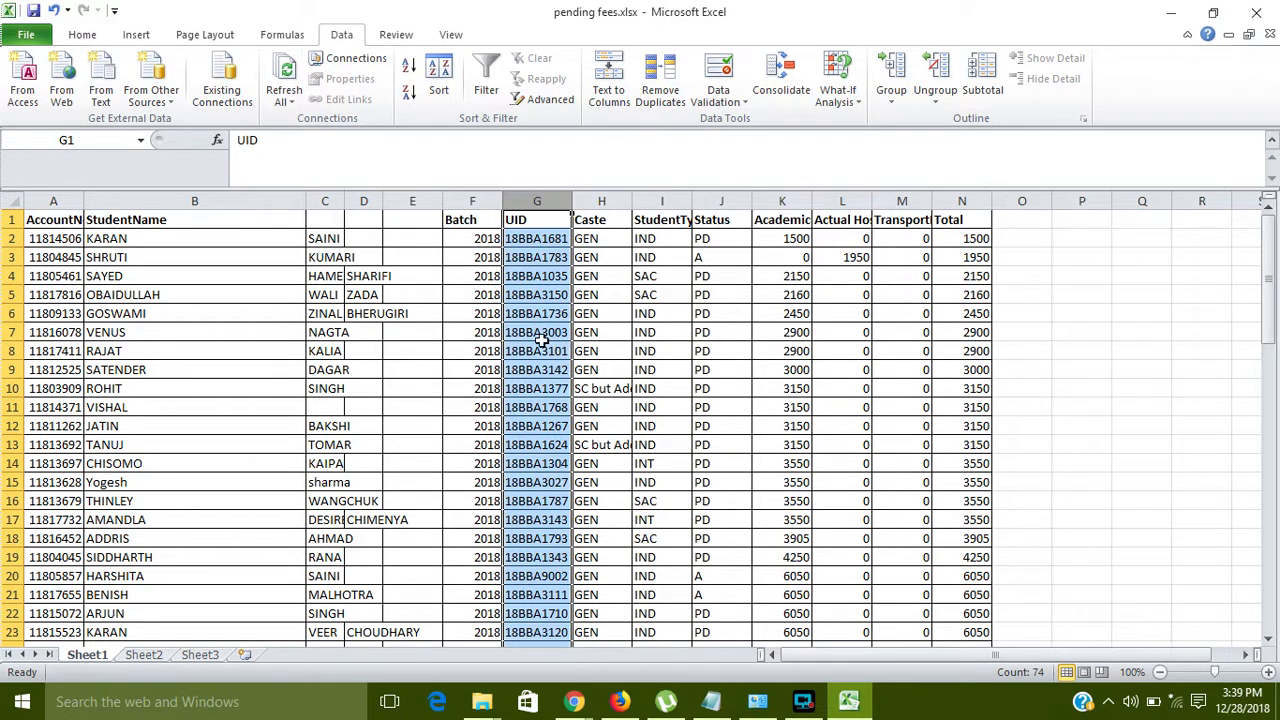
left_click(535, 243)
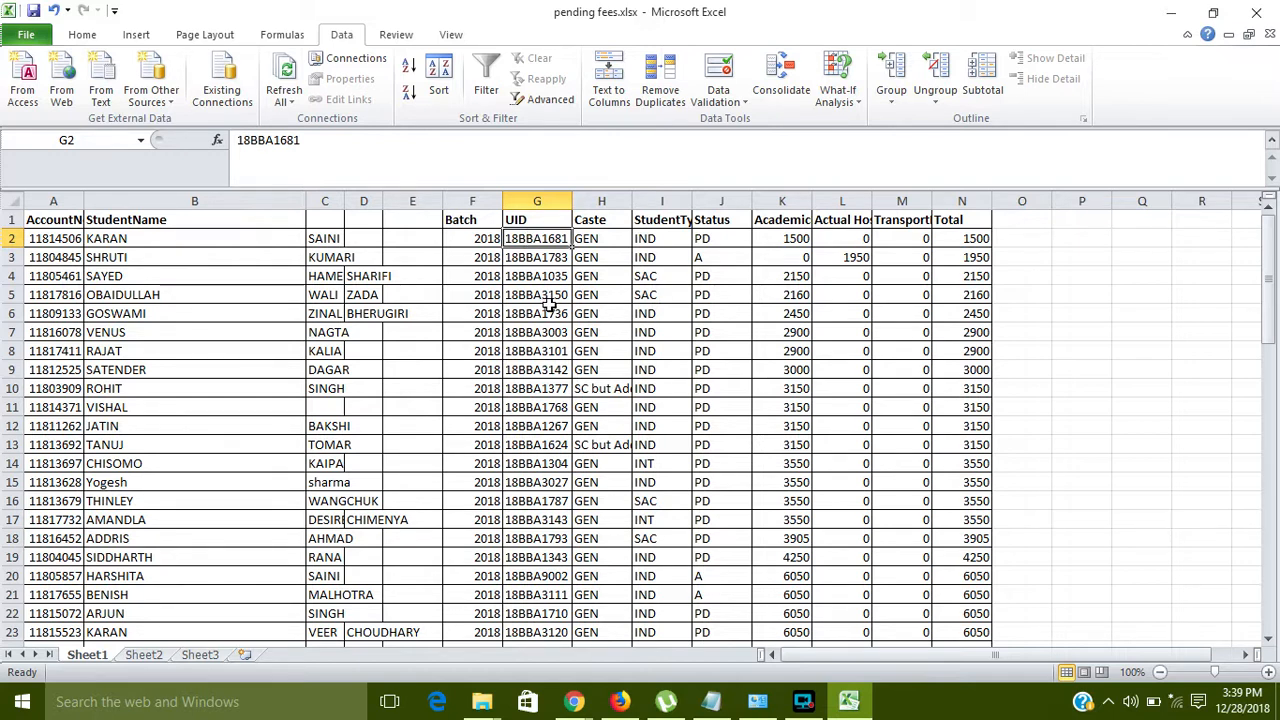
left_click(803, 703)
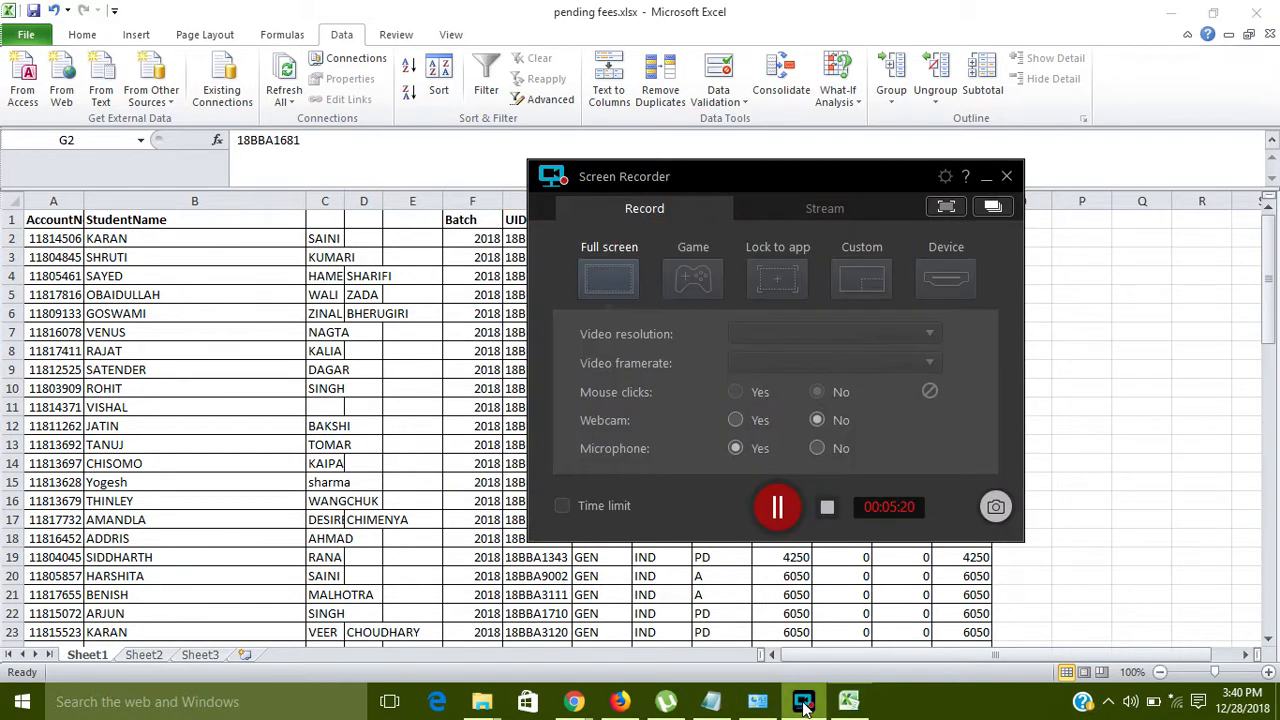
left_click(777, 507)
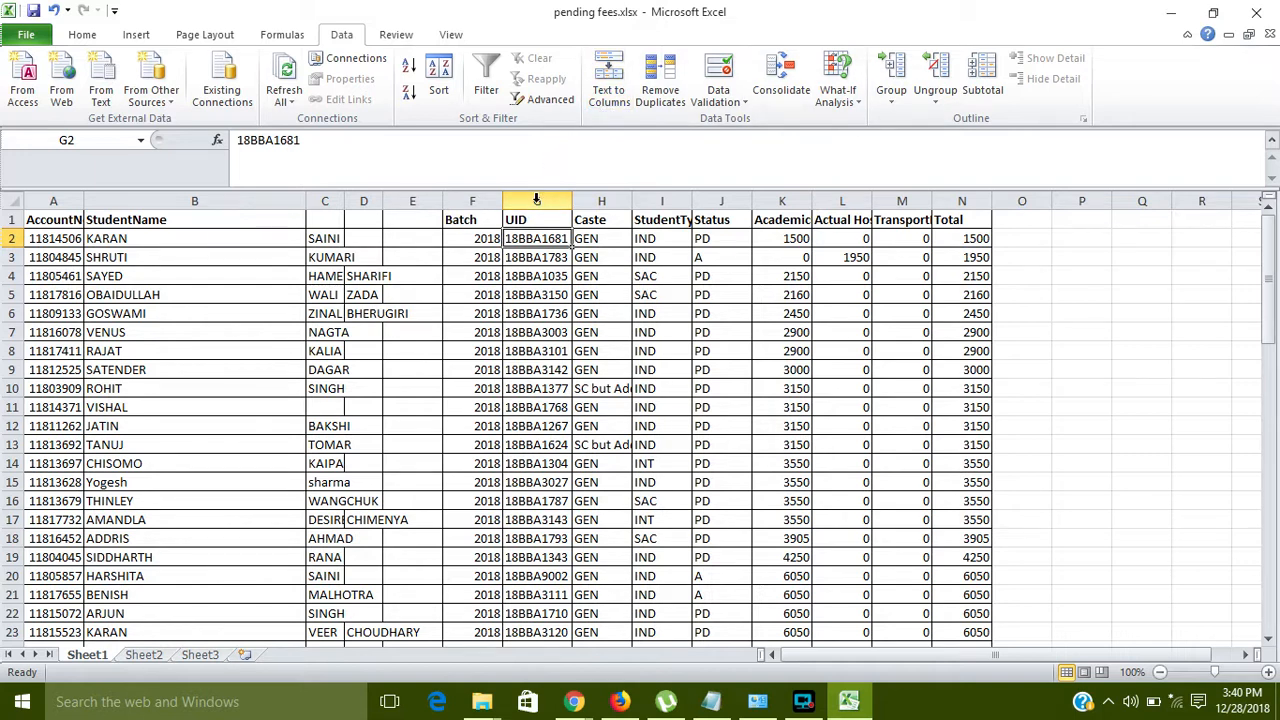
Step: Start Text to Columns on the UID column as Delimited data, with uppercase "A" as the only, custom delimiter
left_click(536, 200)
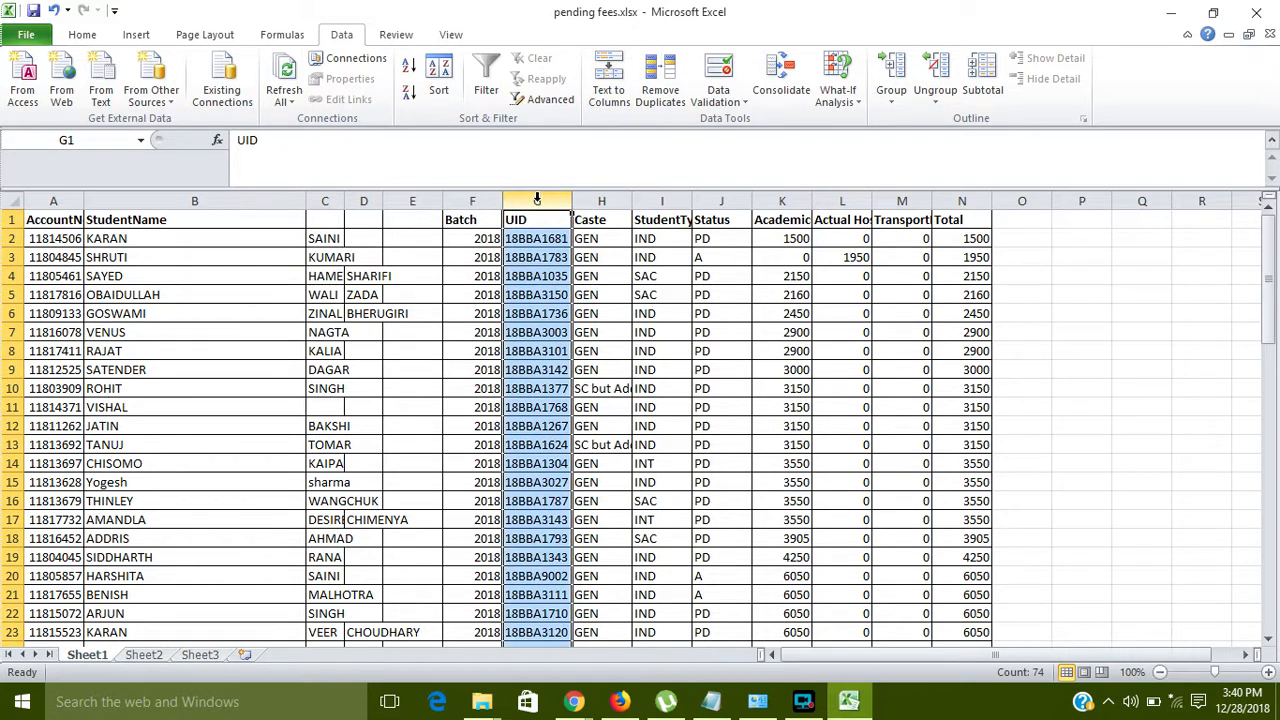
left_click(615, 95)
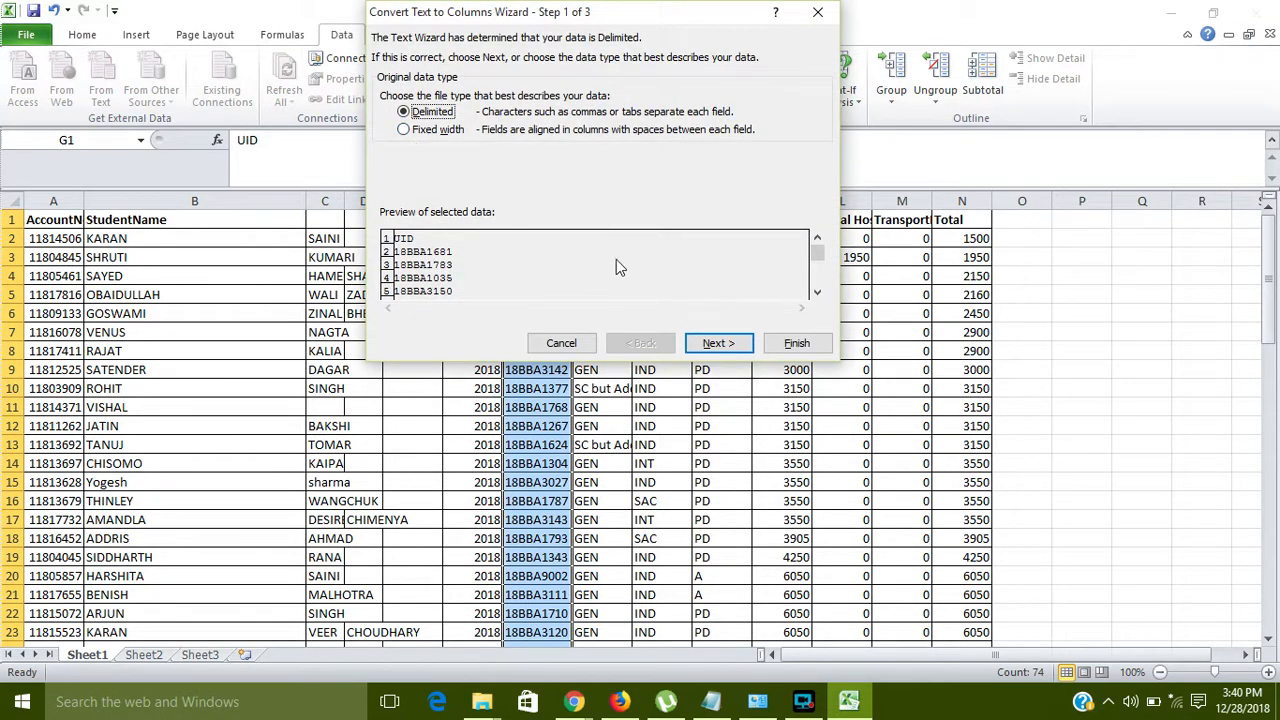
left_click(735, 348)
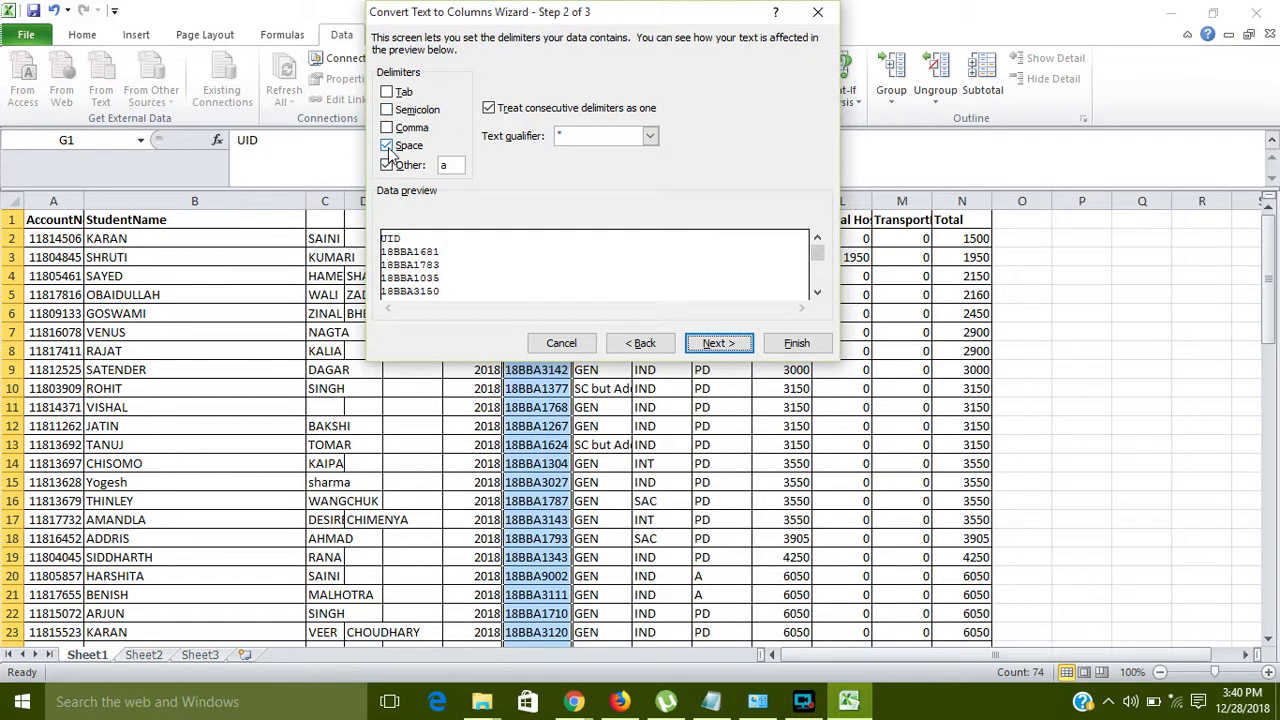
left_click(387, 146)
left_click(387, 165)
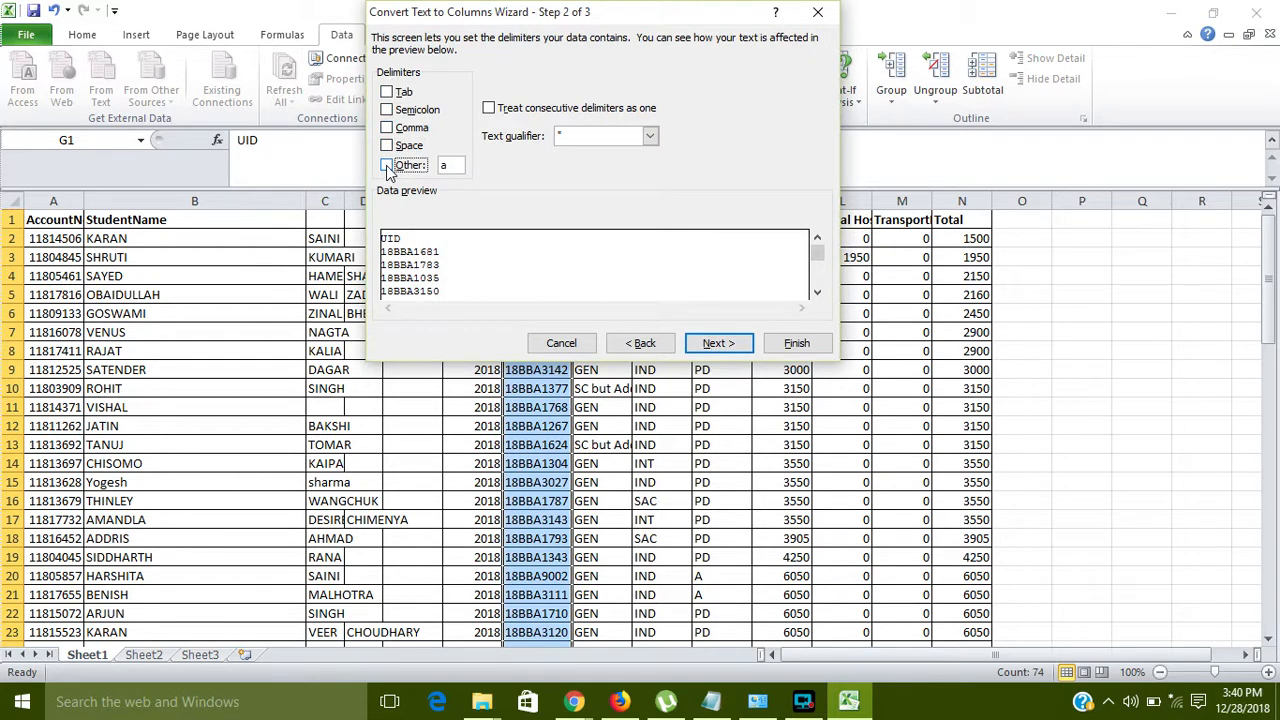
left_click(387, 165)
type("A")
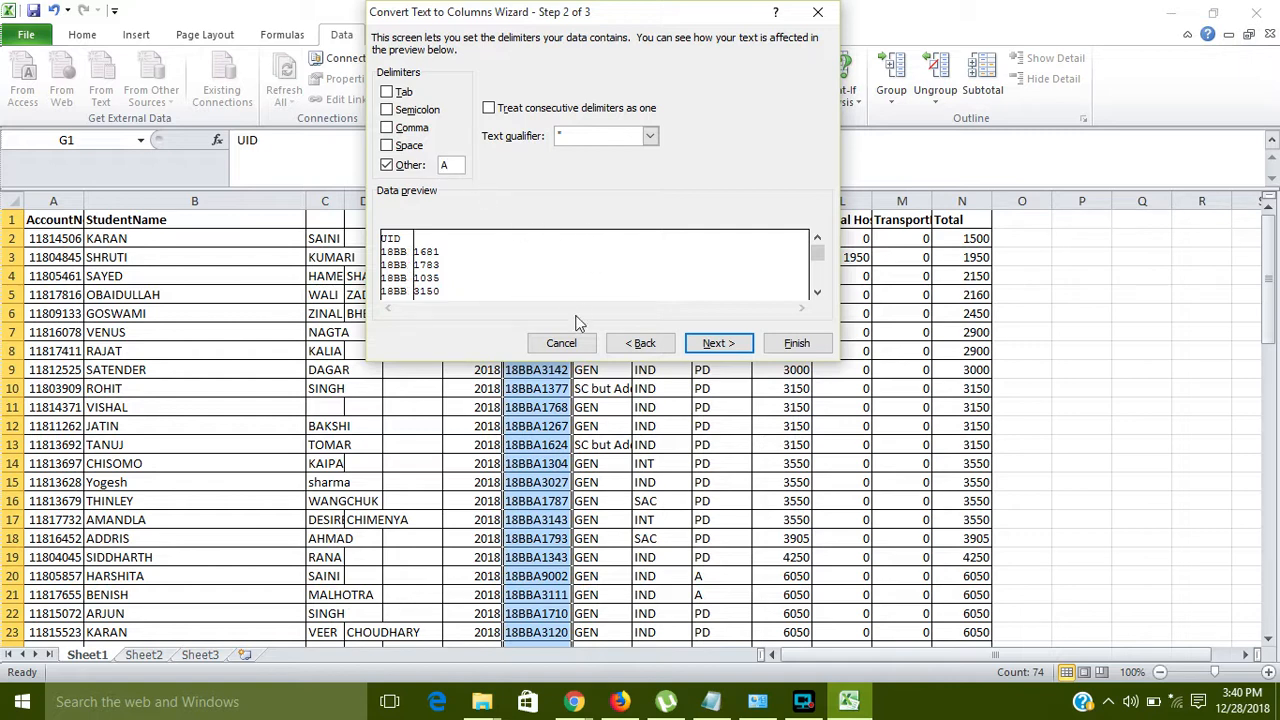
Step: Finish the UID split in General format at destination $G$1, replacing the contents of the destination cells
left_click(719, 343)
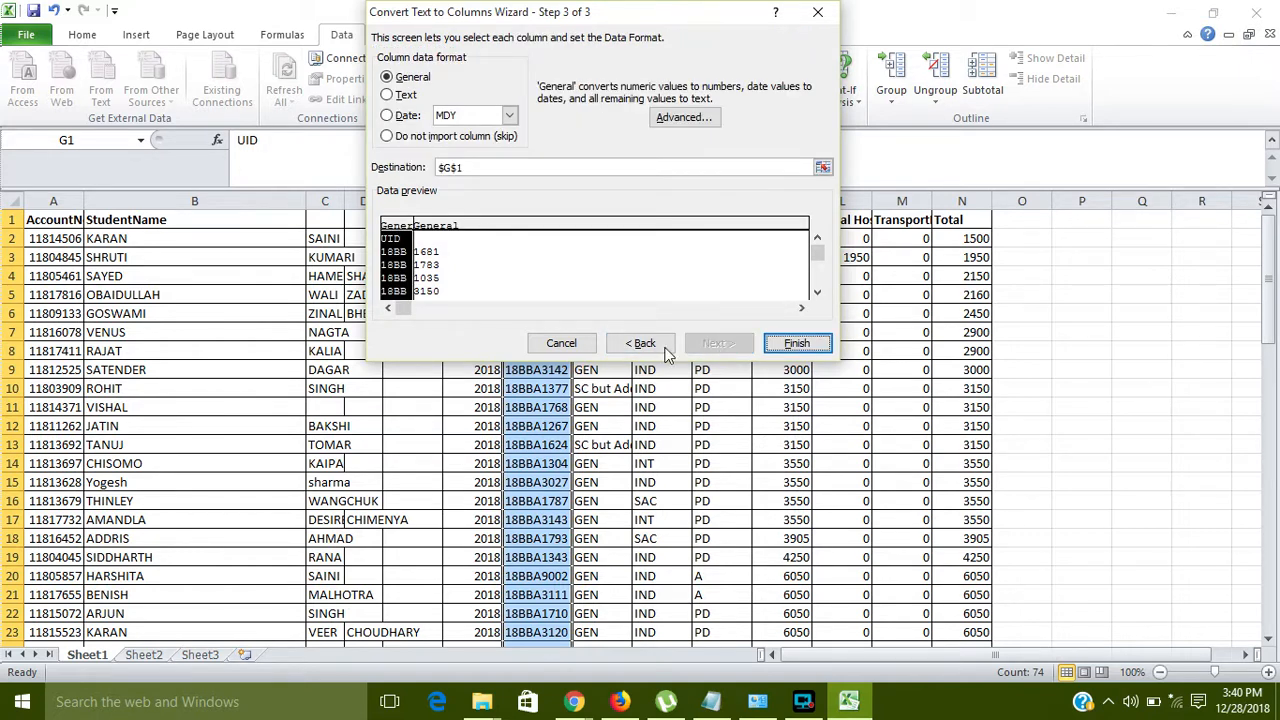
left_click(795, 344)
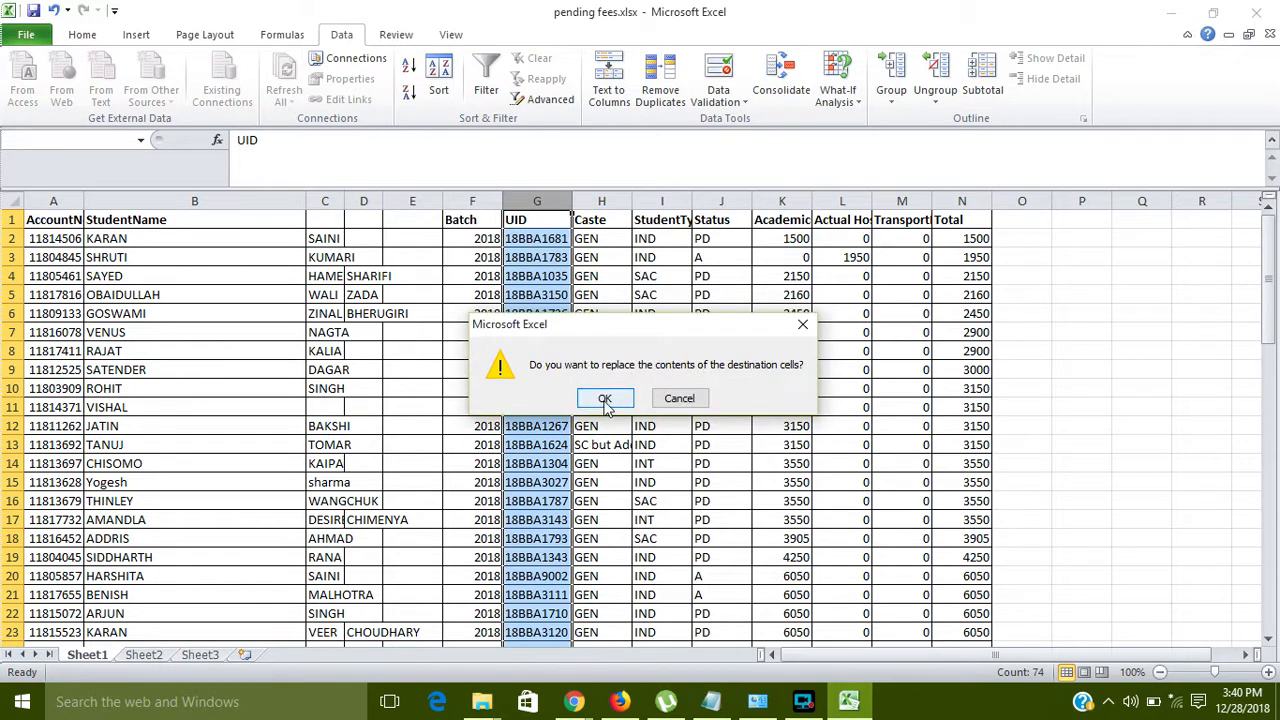
left_click(605, 399)
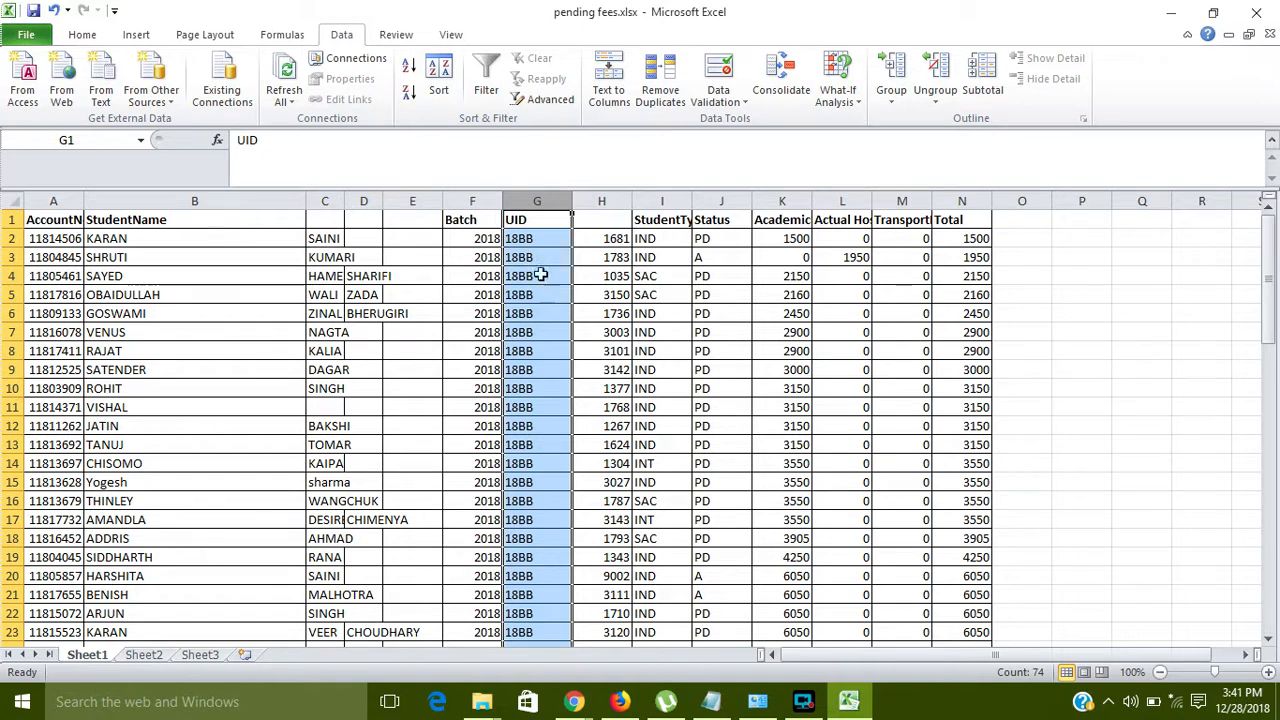
left_click(803, 702)
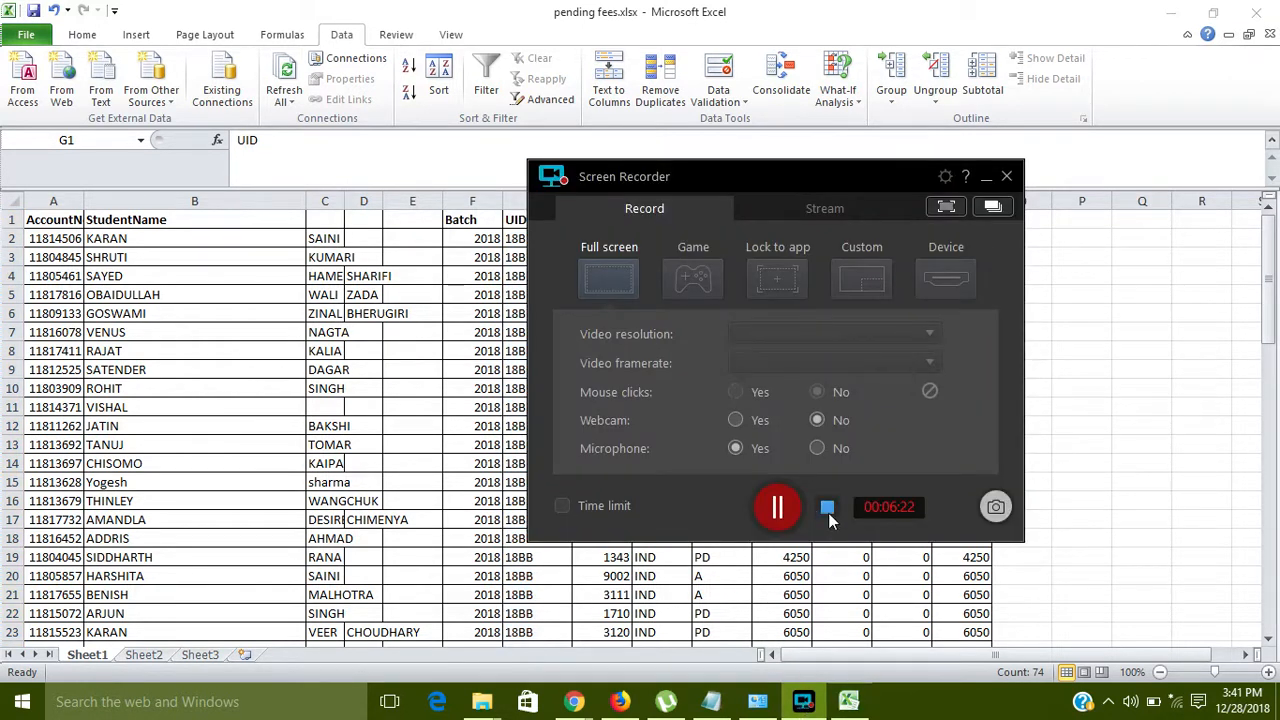